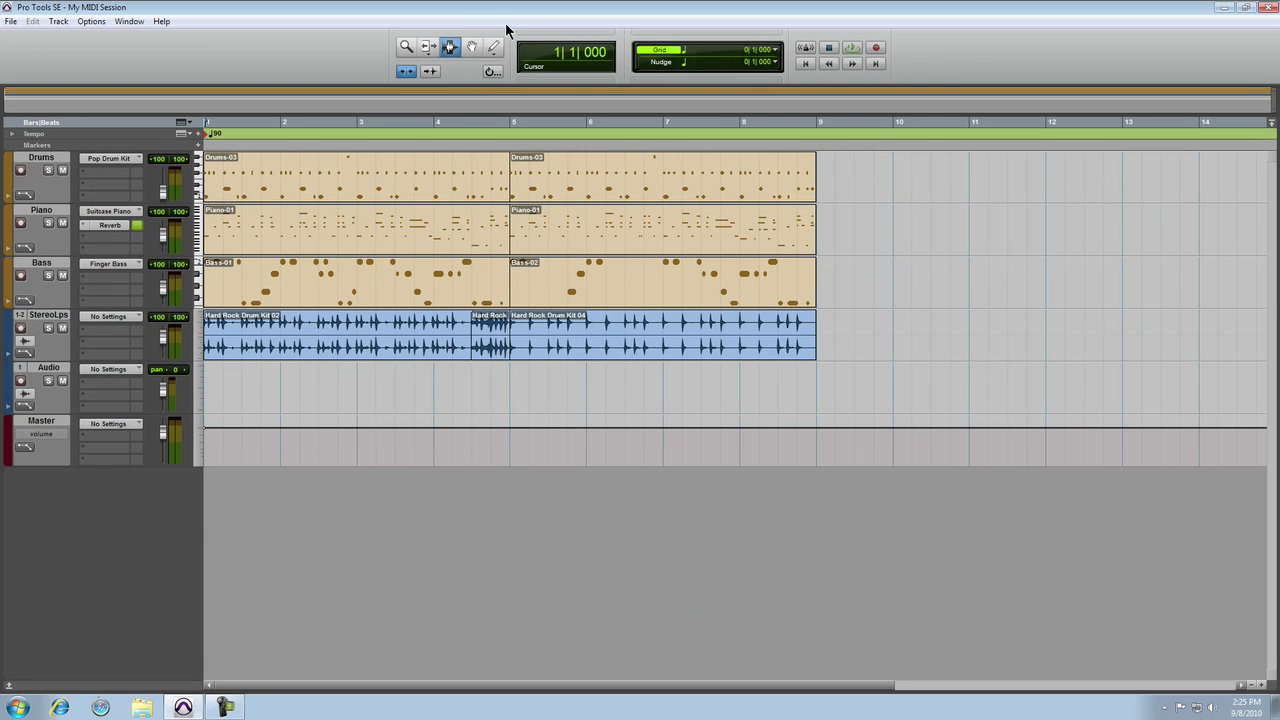
Expand Factory › Dance & DJ › Percussion › Misc Perc in the Loops browser and audition two percussion loops.
{"action": "left_click", "coordinate": [490, 73]}
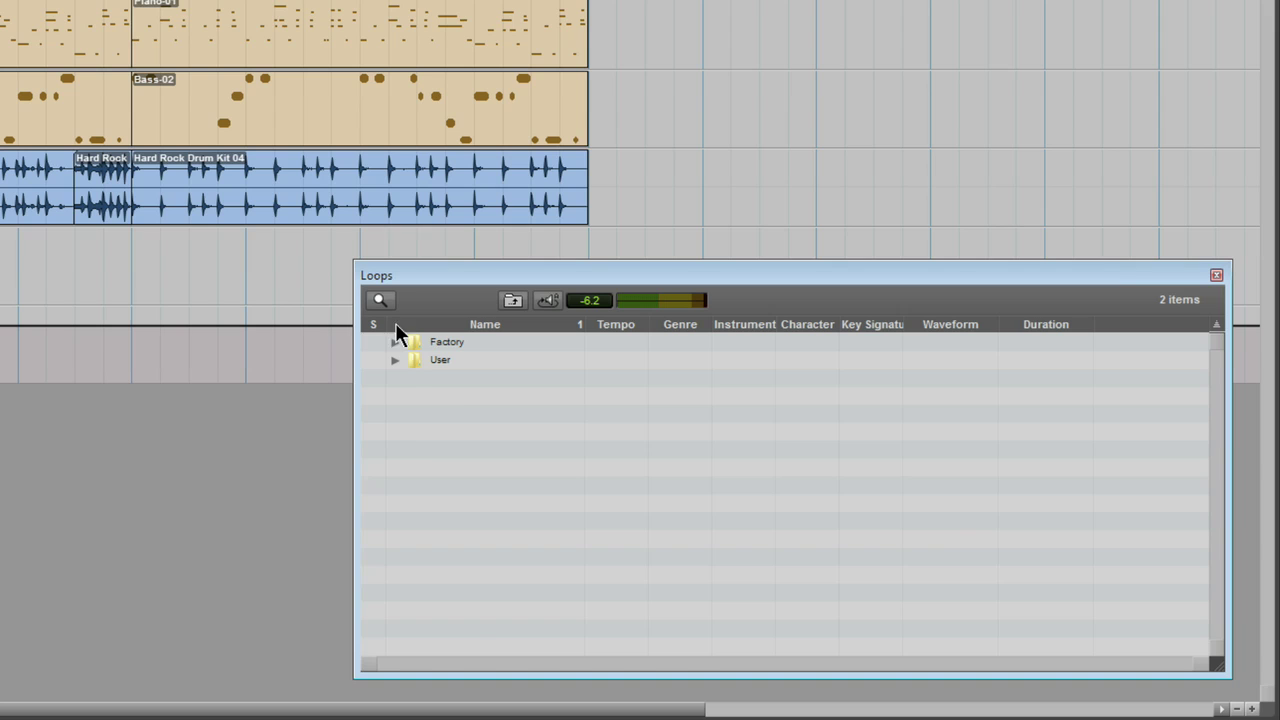
{"action": "left_click", "coordinate": [392, 342]}
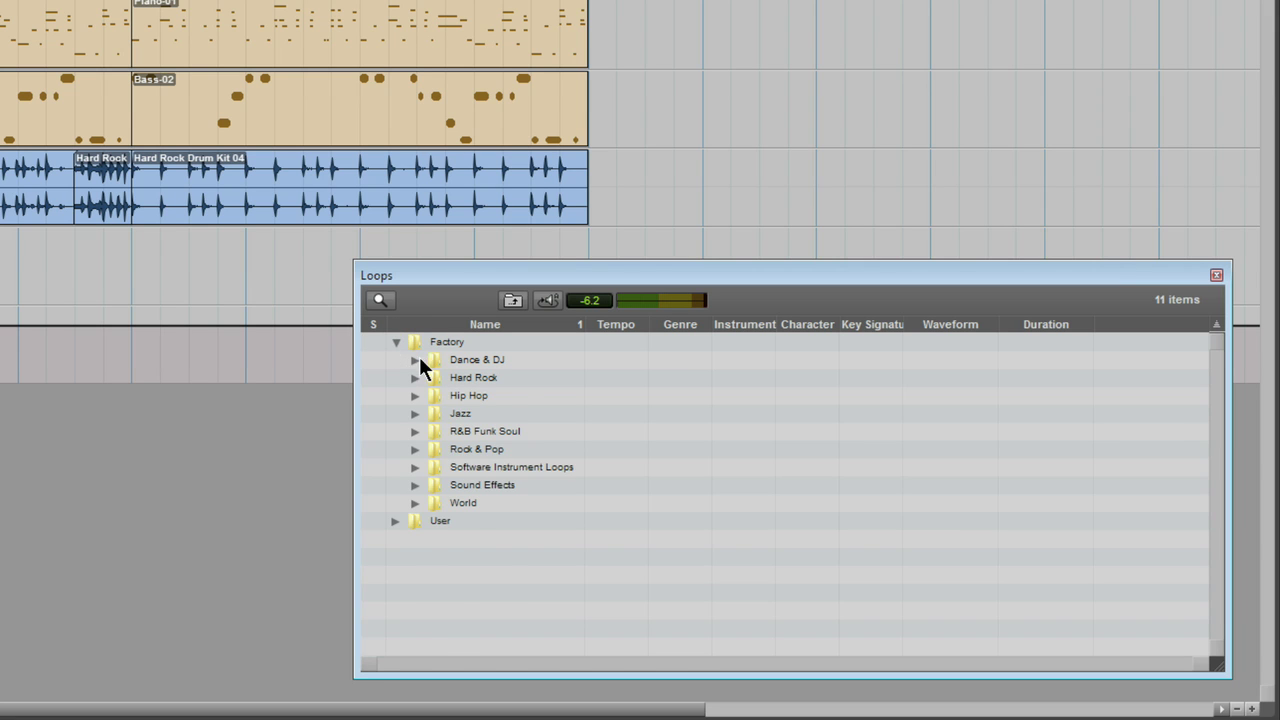
{"action": "left_click", "coordinate": [414, 360]}
{"action": "left_click", "coordinate": [435, 467]}
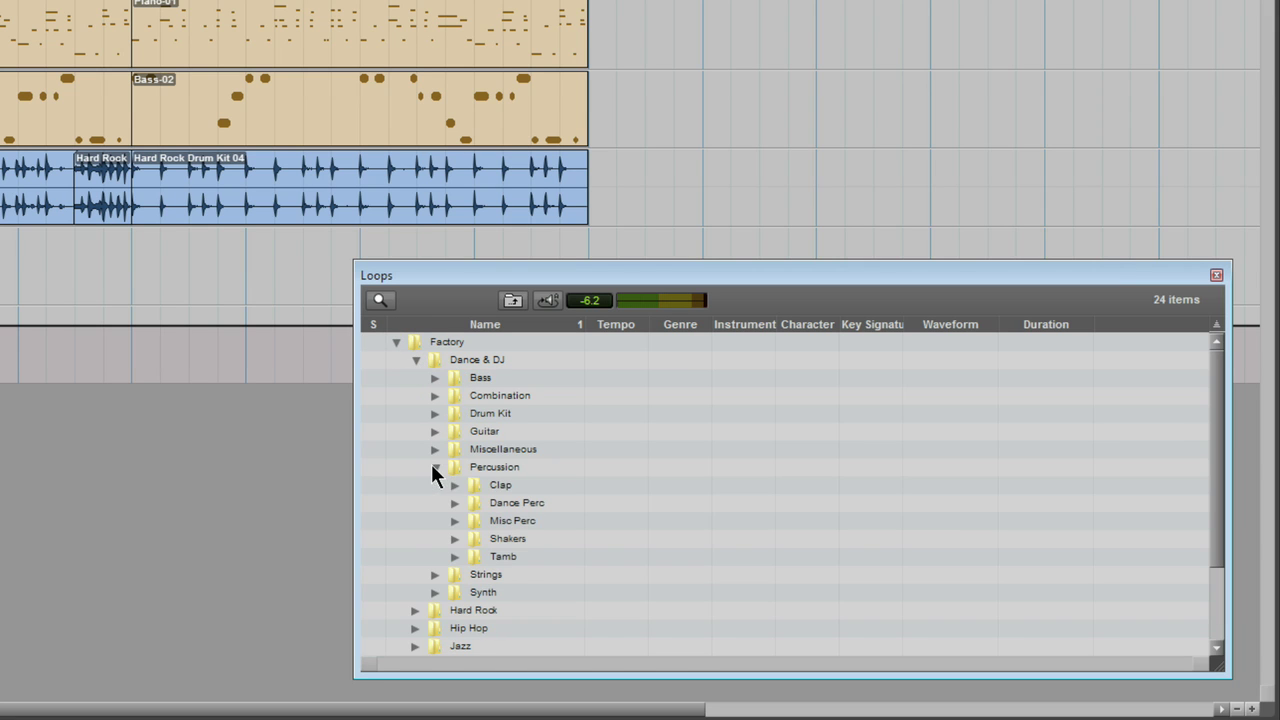
{"action": "left_click", "coordinate": [455, 521]}
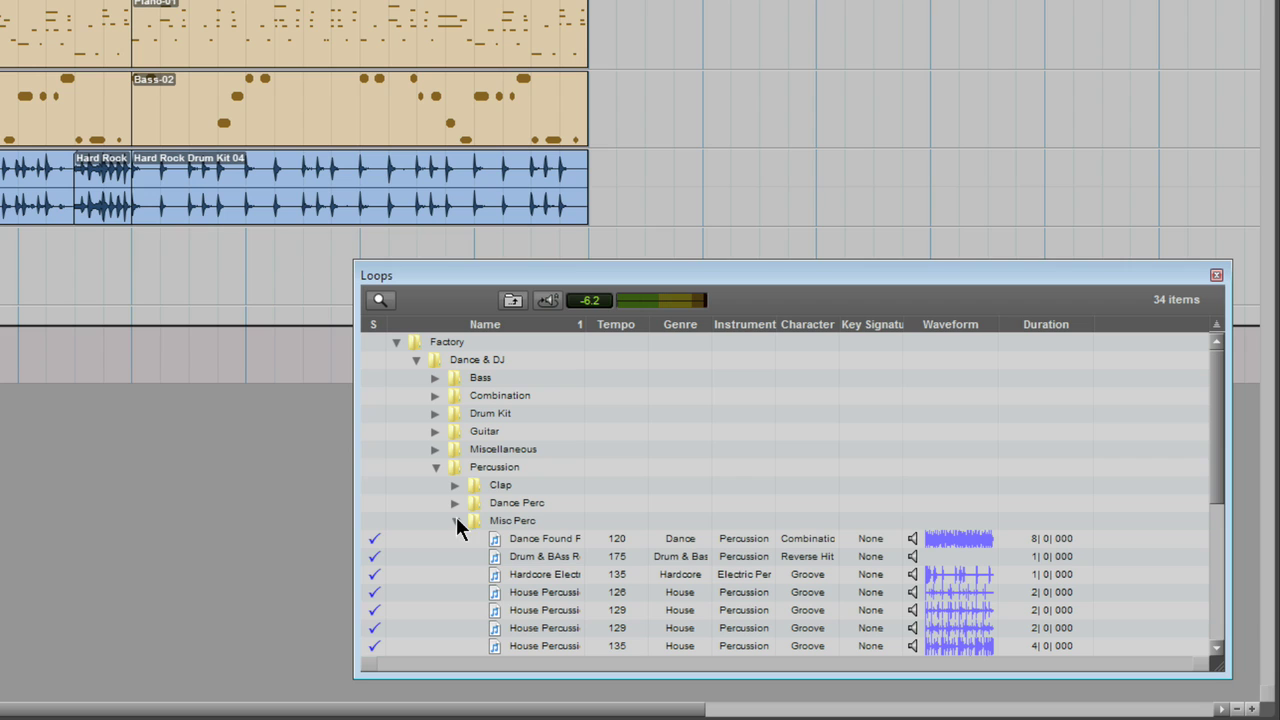
{"action": "left_click", "coordinate": [515, 576]}
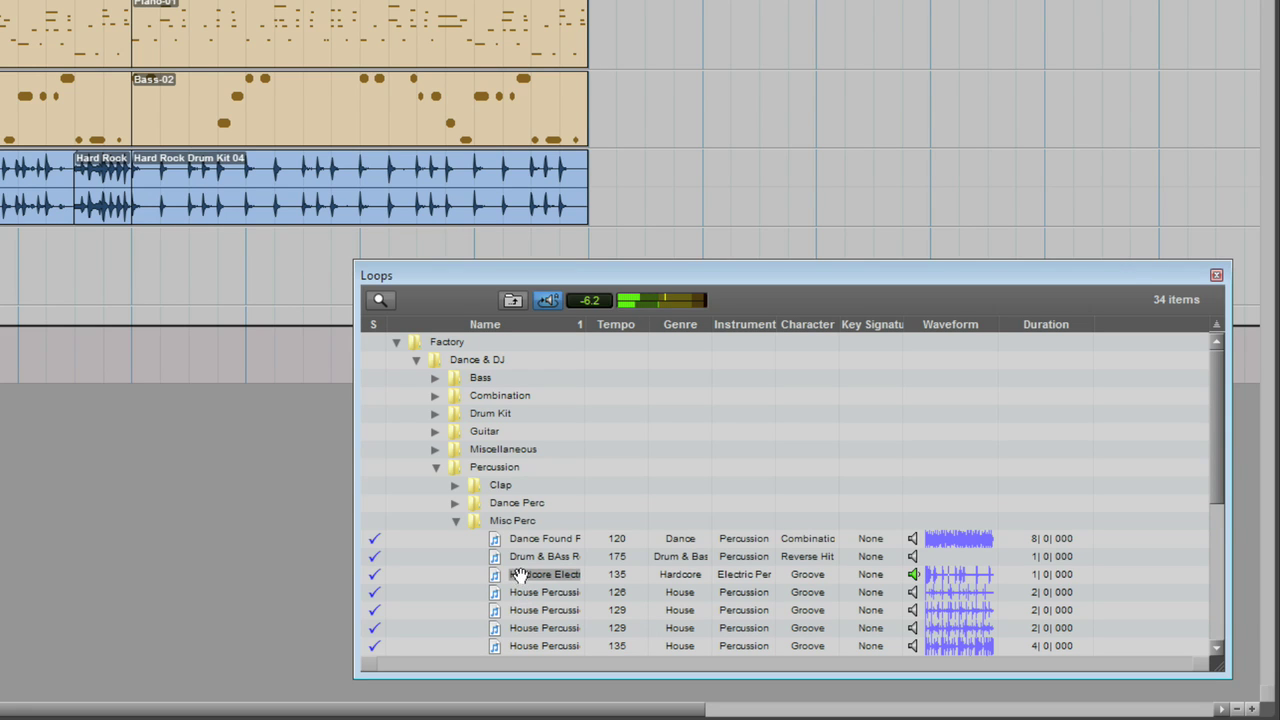
{"action": "left_click", "coordinate": [531, 591]}
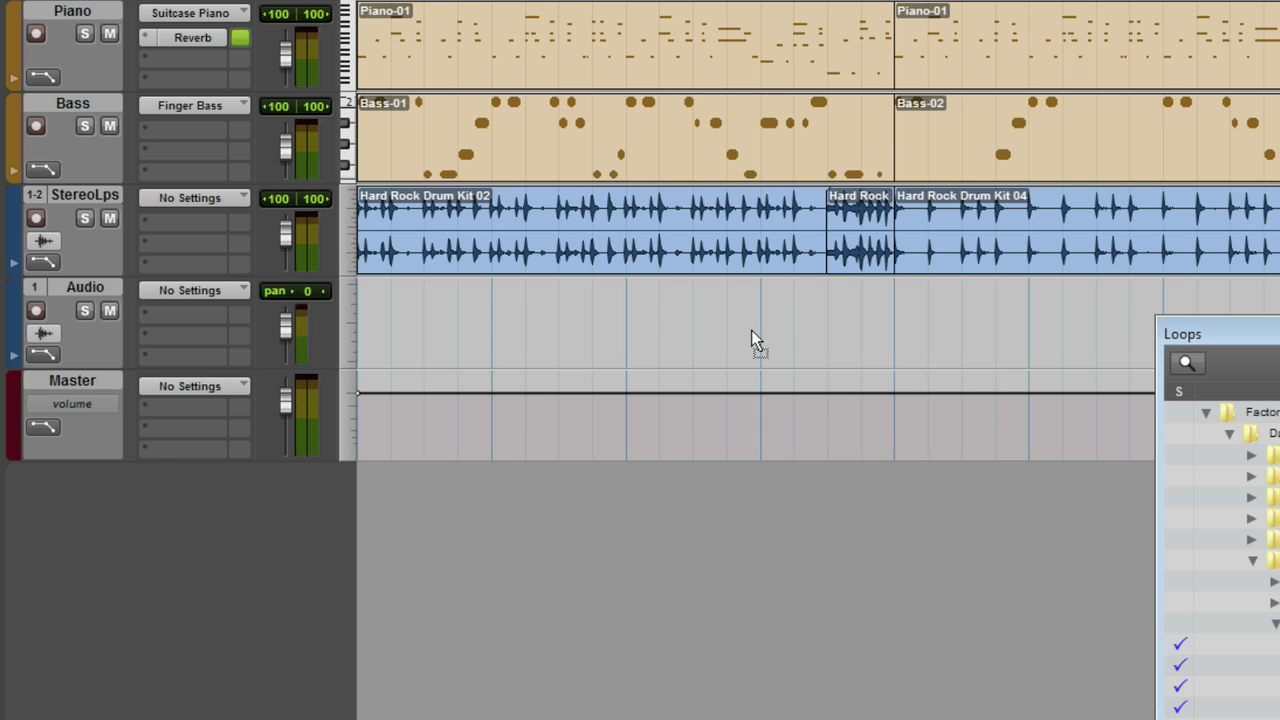
Drop House Percussion 02 onto a new Percussion track placed above Audio, then play from the start.
{"action": "left_click_drag", "start_coordinate": [460, 385], "coordinate": [226, 565]}
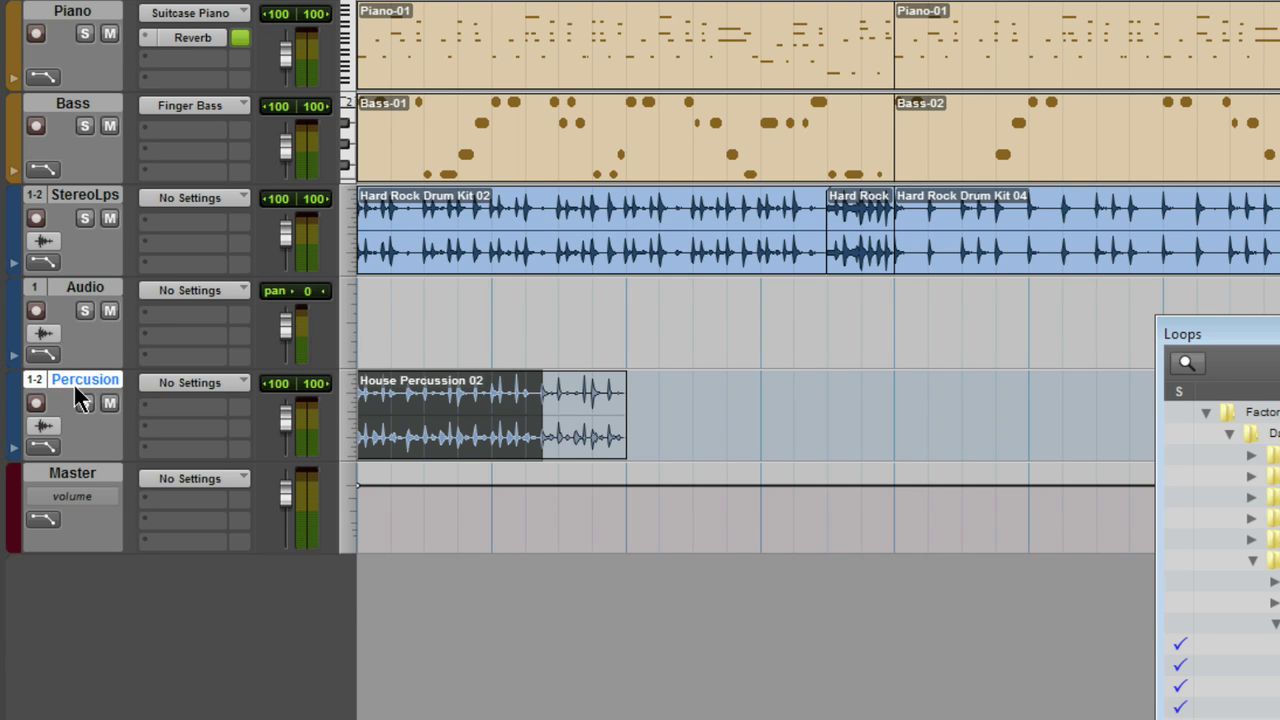
{"action": "left_click_drag", "start_coordinate": [73, 380], "coordinate": [70, 308]}
{"action": "left_click", "coordinate": [447, 428]}
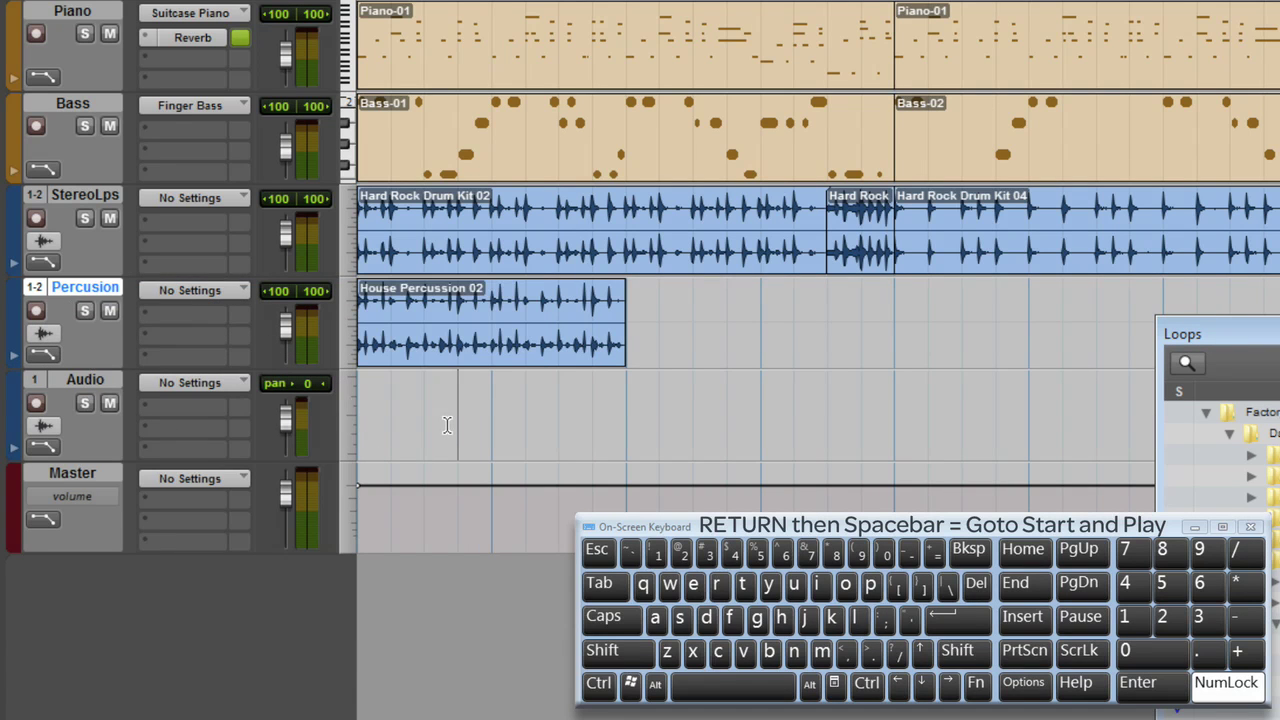
{"action": "key", "text": "Return"}
{"action": "key", "text": "space"}
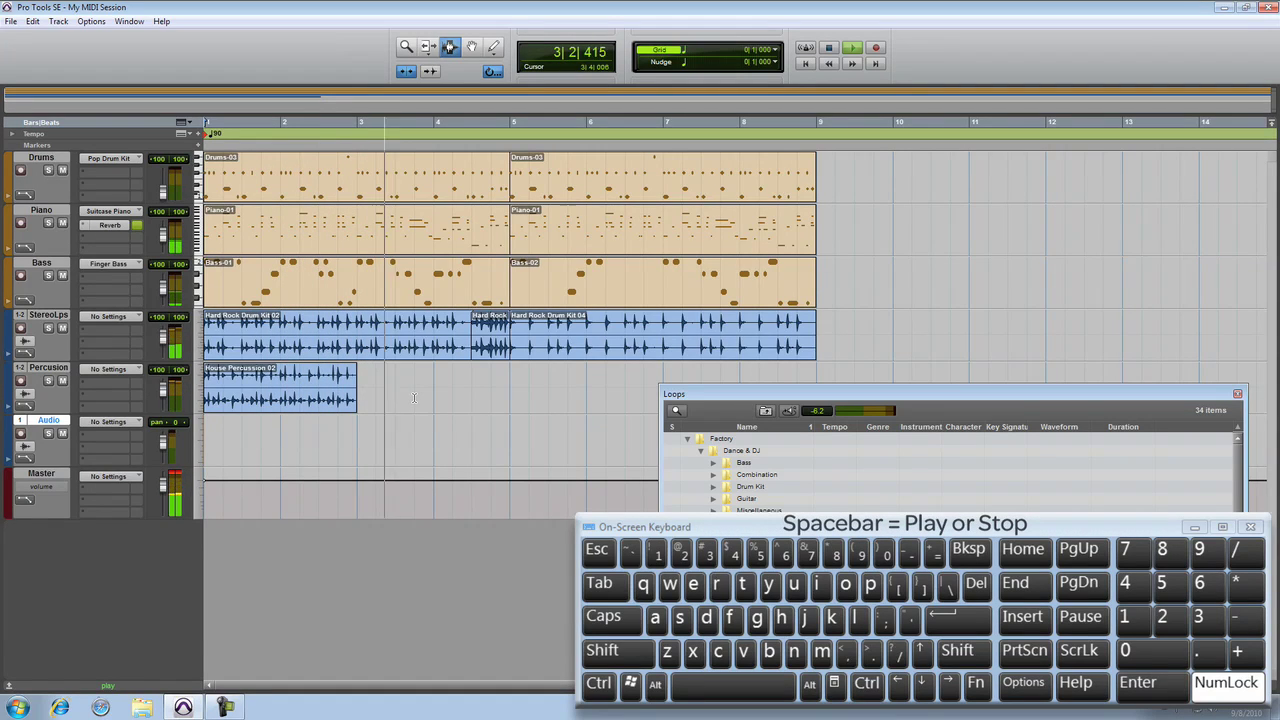
Loop-trim the House Percussion 02 clip so it repeats out to bar 9.
{"action": "key", "text": "space"}
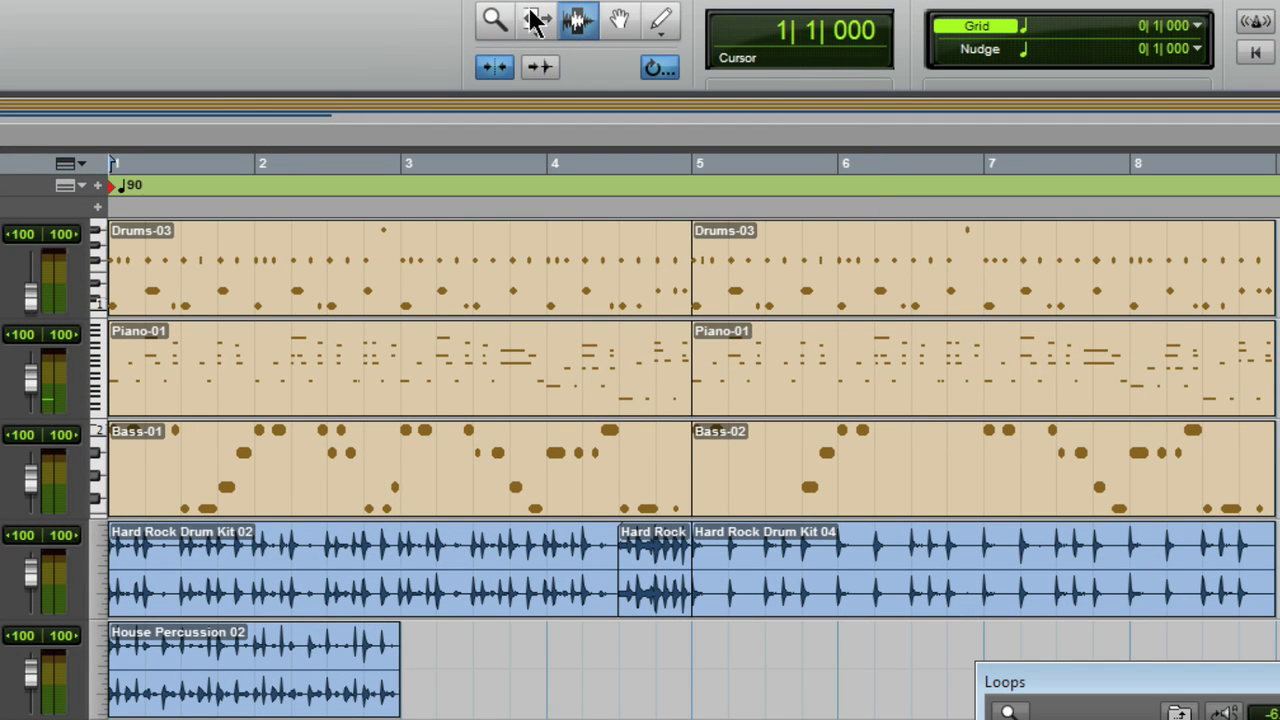
{"action": "left_click", "coordinate": [533, 22]}
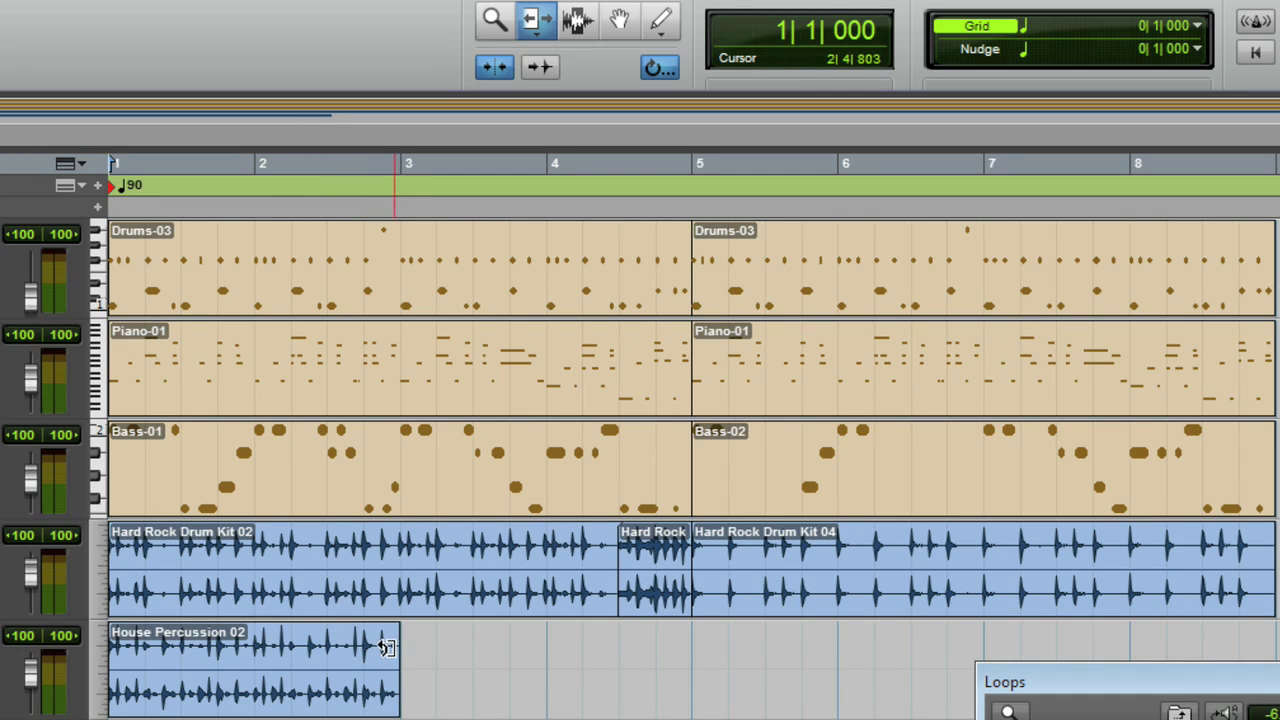
{"action": "left_click_drag", "start_coordinate": [398, 640], "coordinate": [554, 655]}
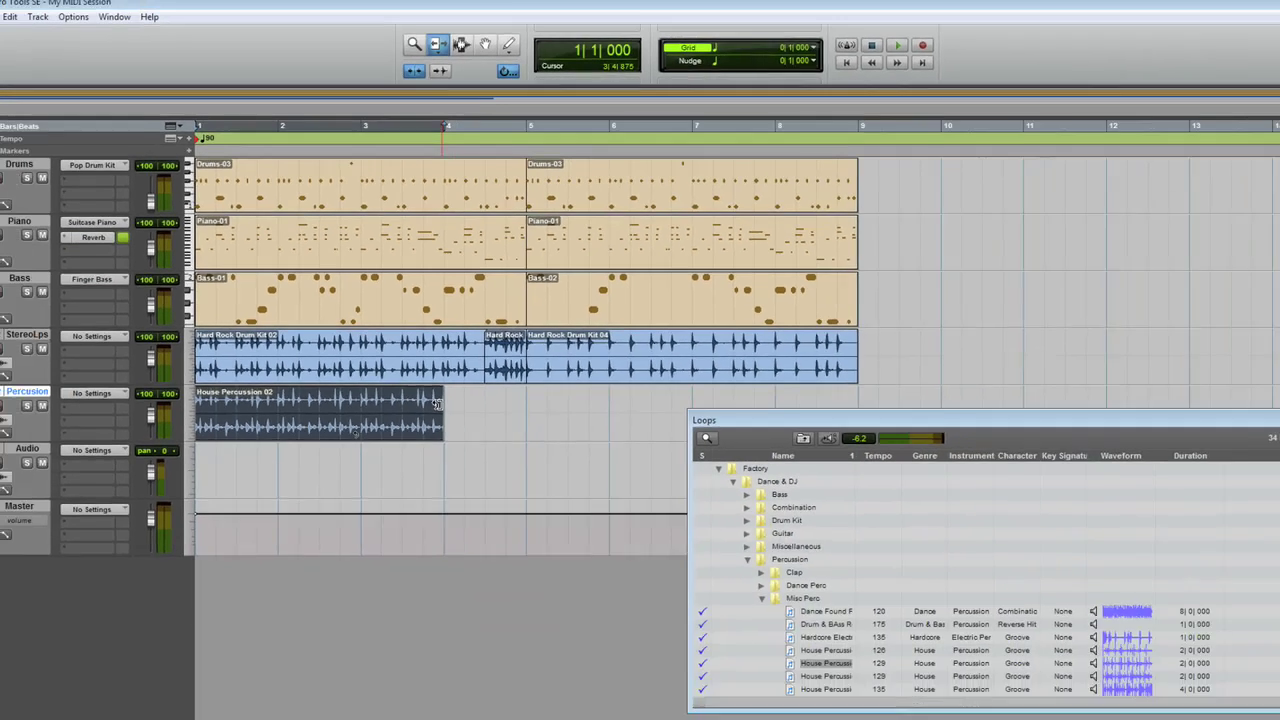
{"action": "left_click_drag", "start_coordinate": [437, 402], "coordinate": [482, 406]}
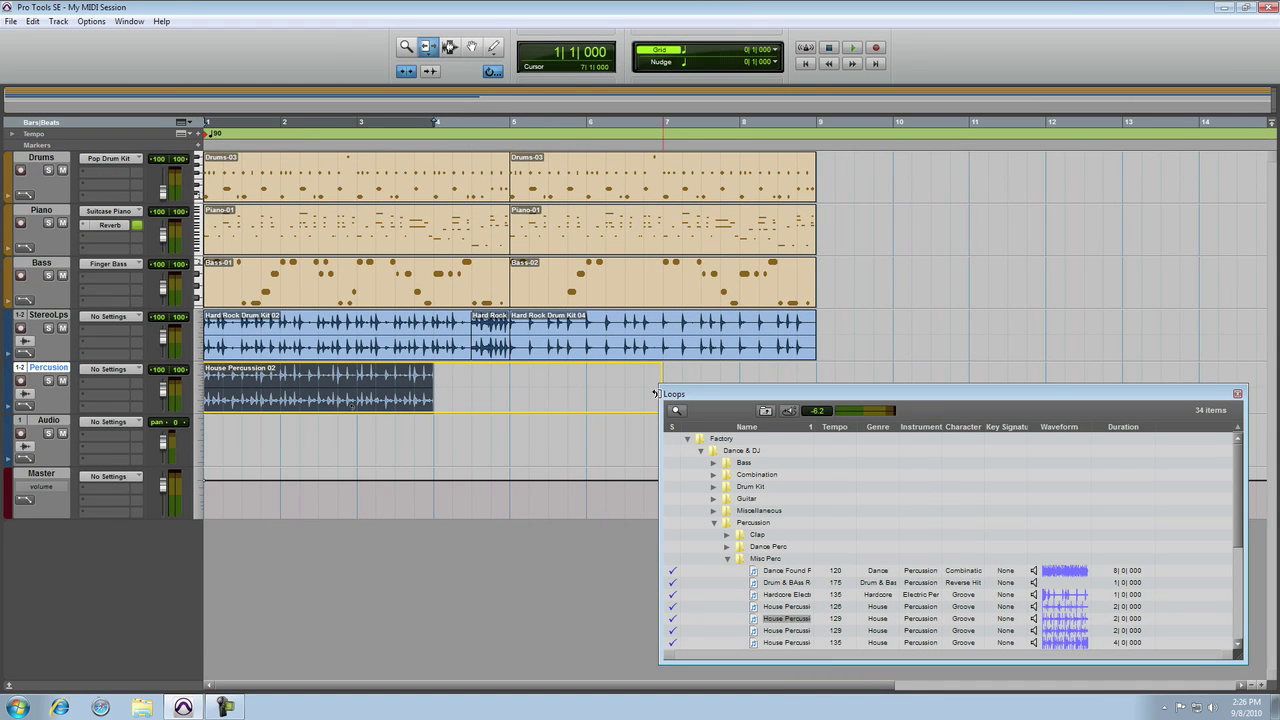
{"action": "left_click_drag", "start_coordinate": [810, 397], "coordinate": [812, 397]}
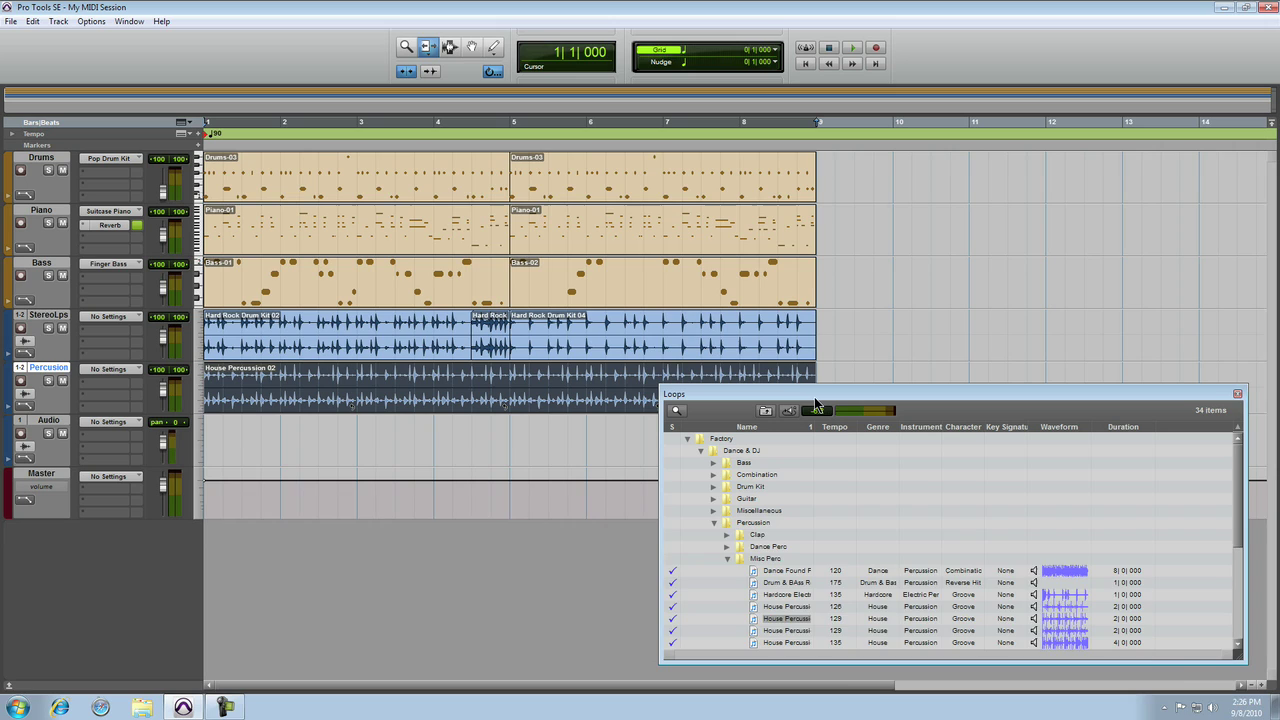
Play the session and lower the Percussion fader to -5.1 dB.
{"action": "key", "text": "space"}
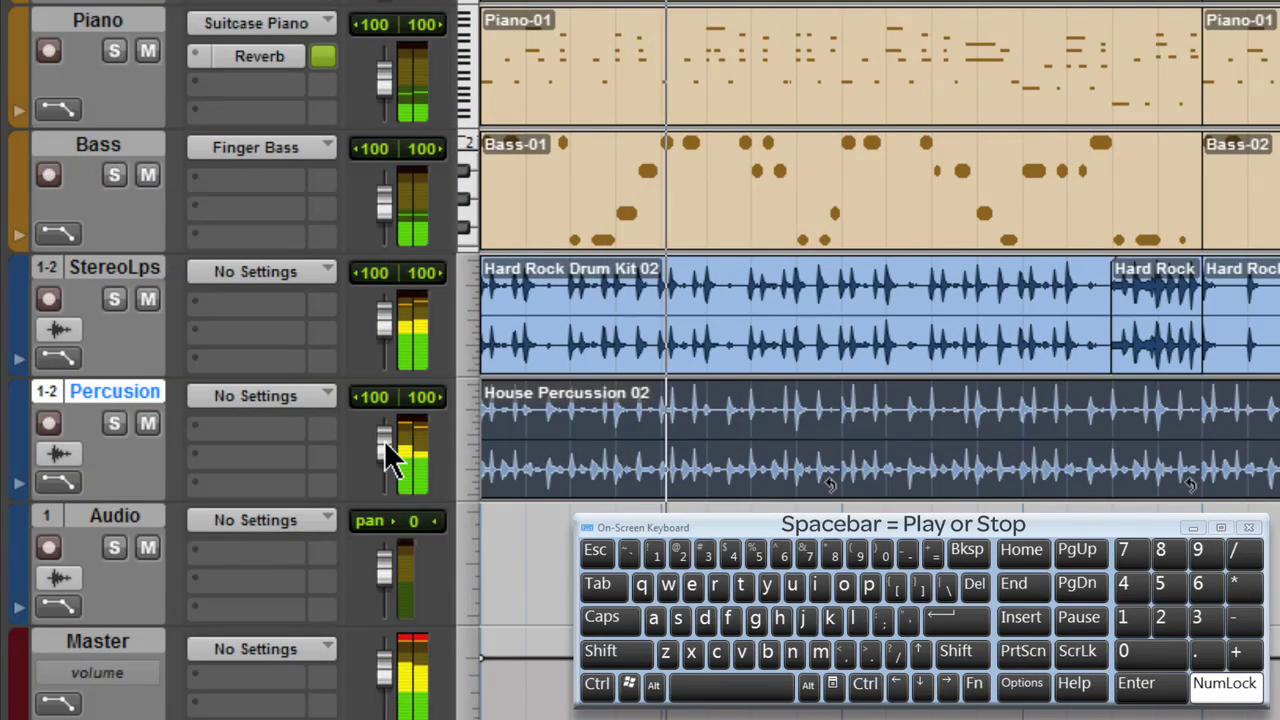
{"action": "left_click_drag", "start_coordinate": [386, 442], "coordinate": [384, 455]}
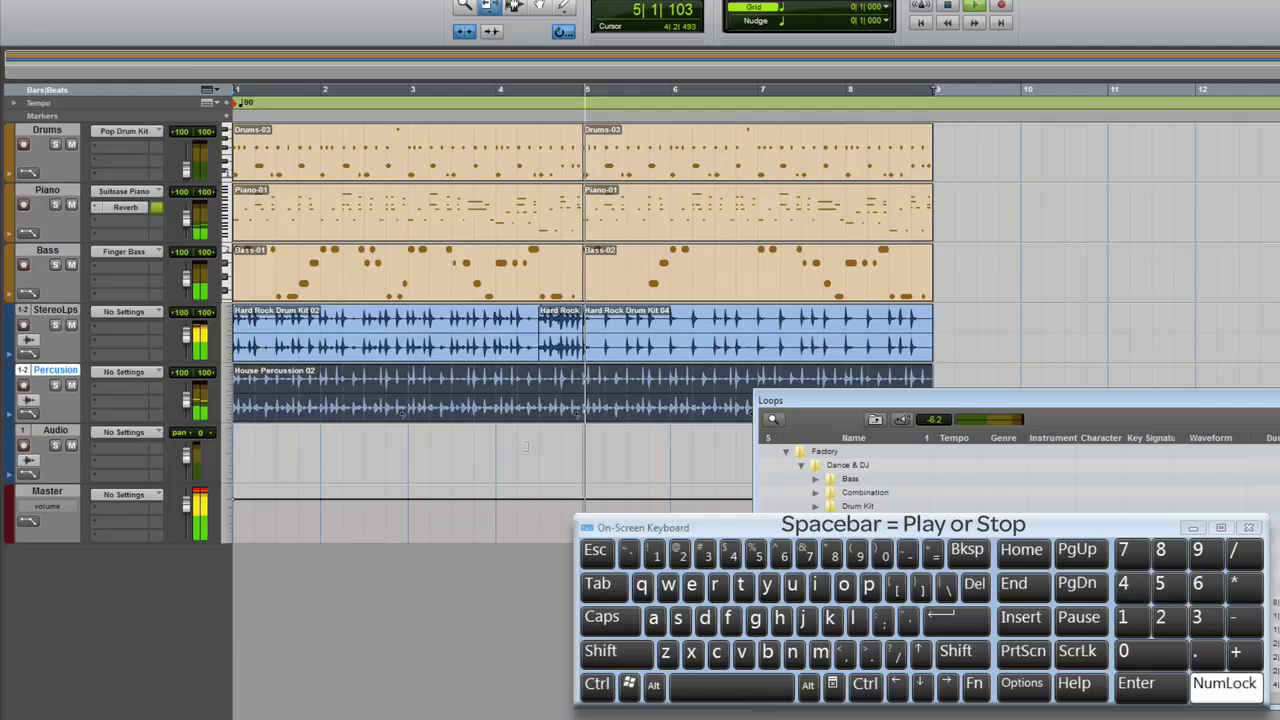
{"action": "key", "text": "space"}
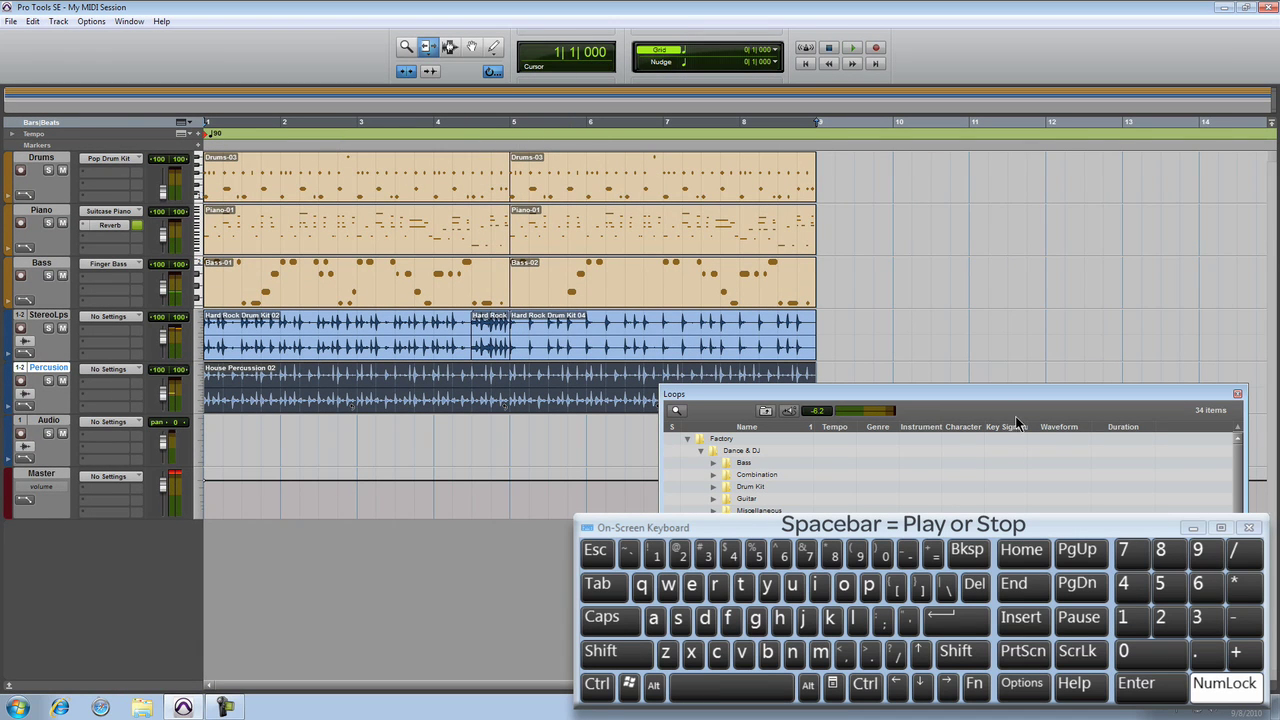
Close the Loops browser, solo Piano and StereoLps, and play them back.
{"action": "left_click", "coordinate": [1238, 396]}
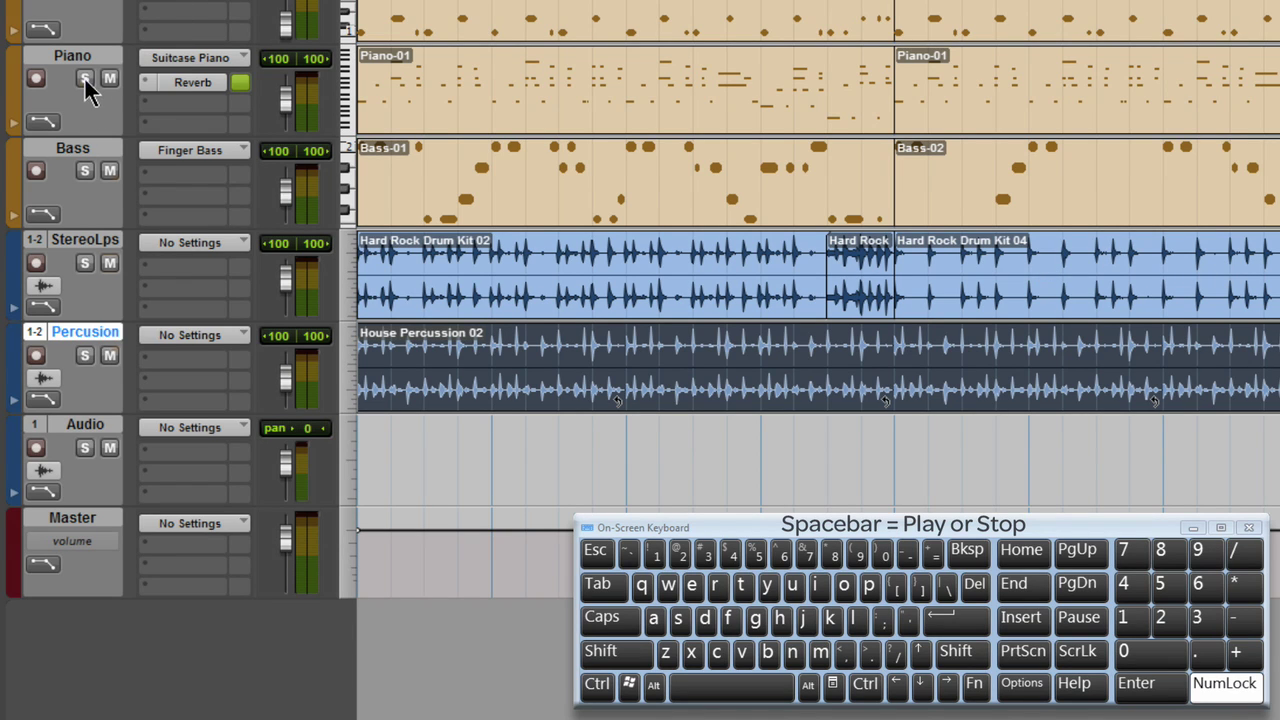
{"action": "left_click", "coordinate": [86, 84]}
{"action": "left_click", "coordinate": [86, 265]}
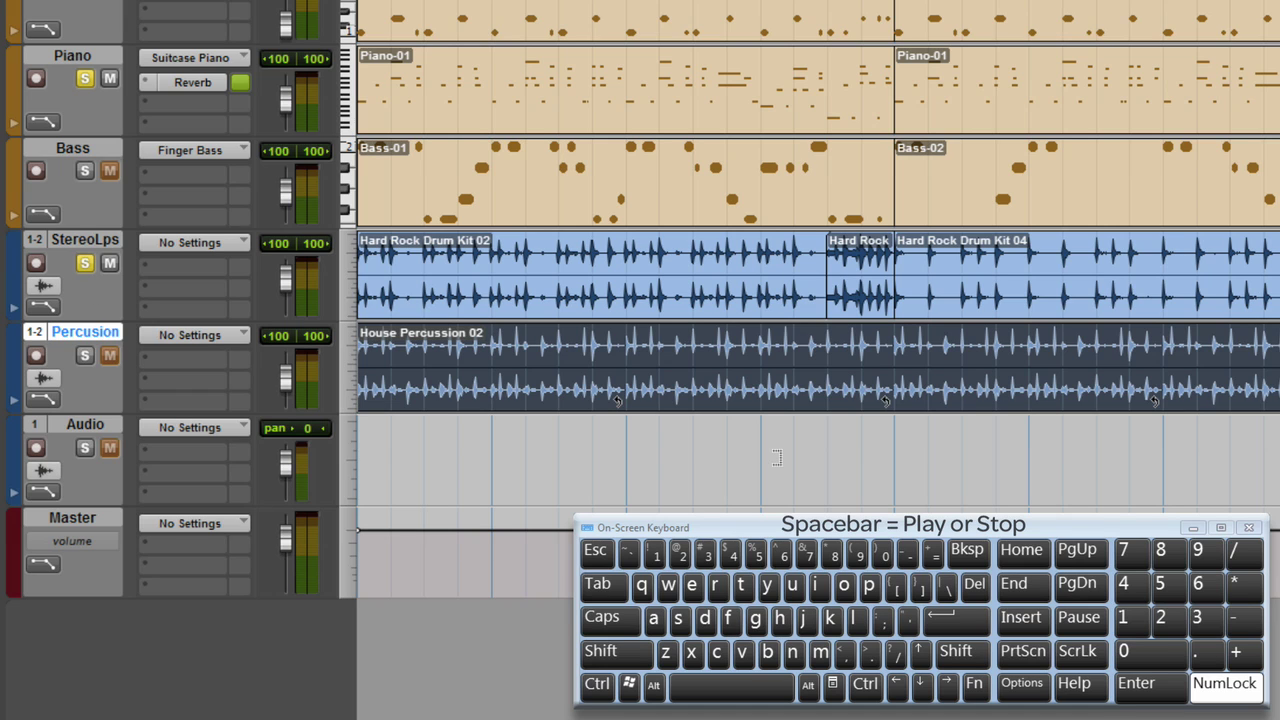
{"action": "left_click", "coordinate": [891, 468]}
{"action": "key", "text": "space"}
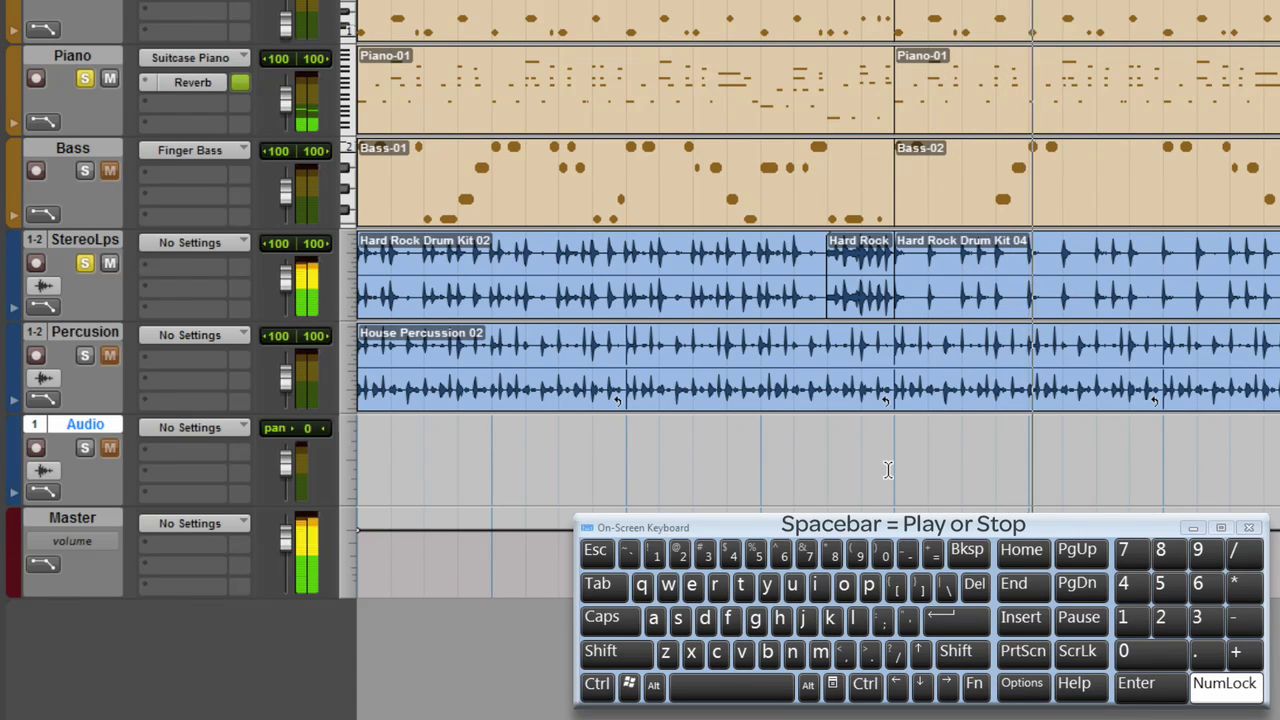
{"action": "key", "text": "space"}
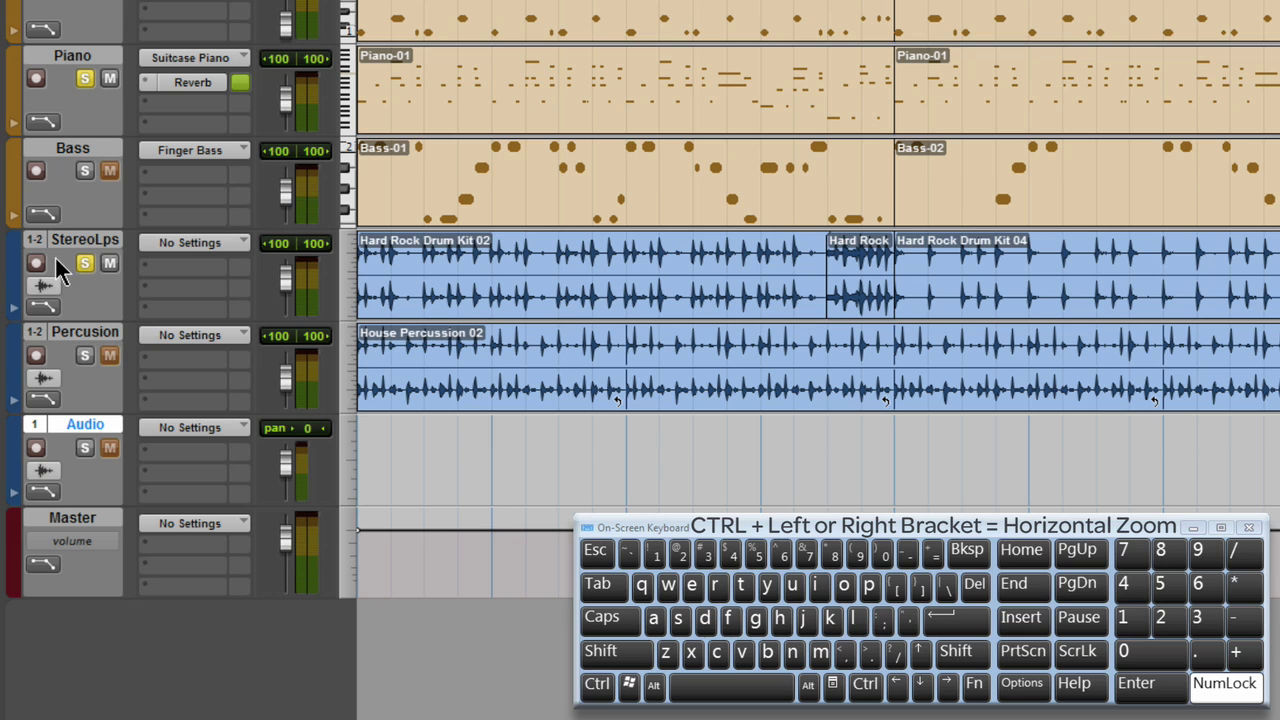
Enable warping on StereoLps, zoom in on the drum loop with Ctrl+], and play it.
{"action": "left_click", "coordinate": [44, 287]}
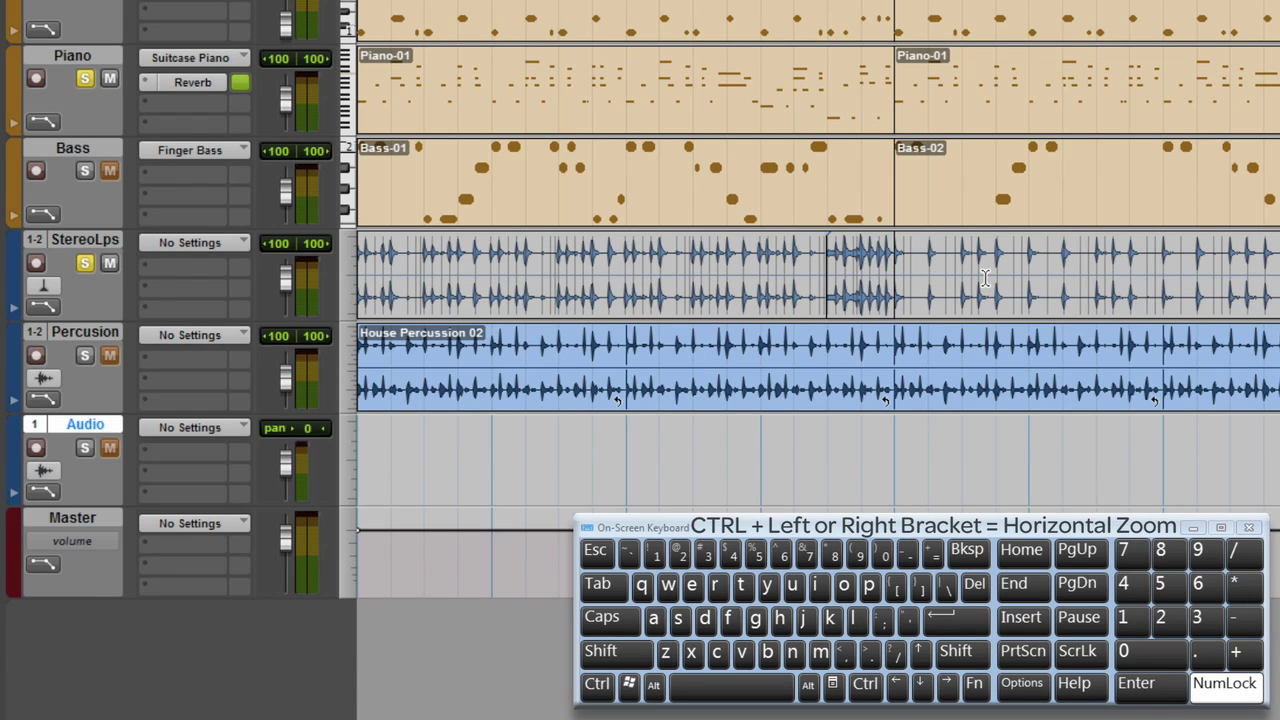
{"action": "key", "text": "ctrl+bracketright"}
{"action": "key", "text": "ctrl+bracketright"}
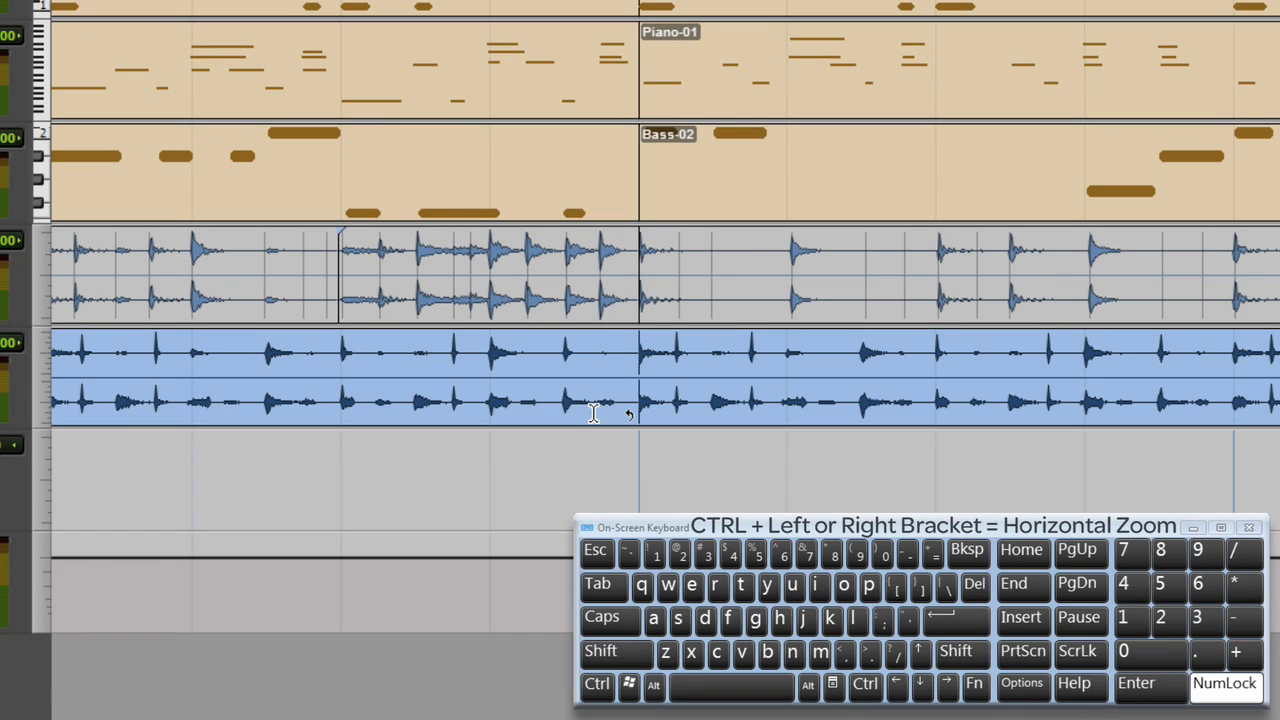
{"action": "key", "text": "space"}
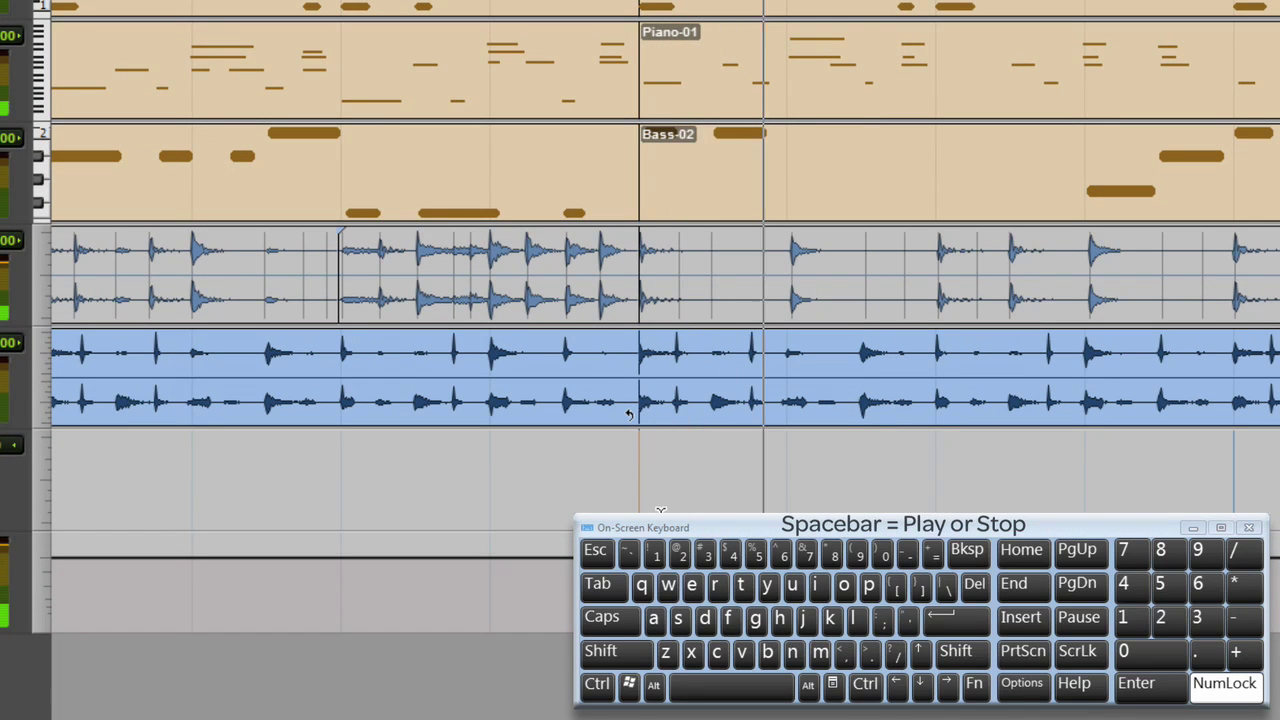
{"action": "left_click_drag", "start_coordinate": [629, 410], "coordinate": [519, 413]}
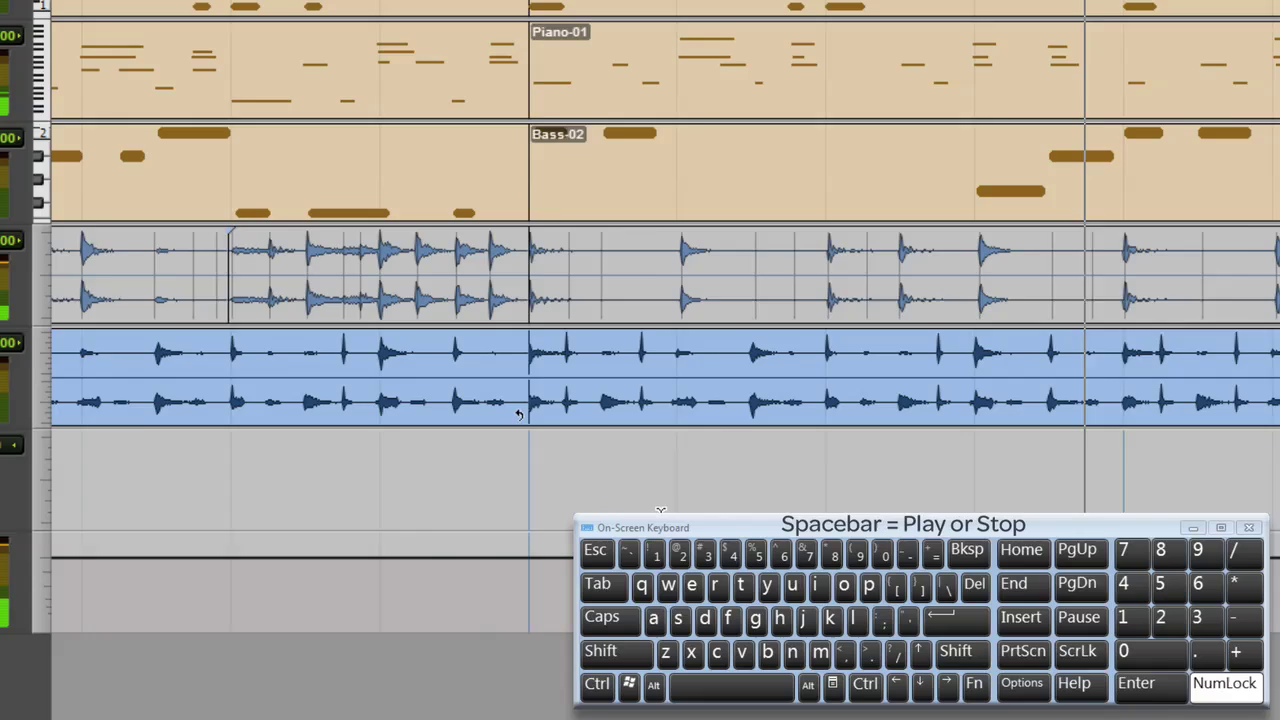
Add warp markers on the StereoLps loop and pull two drum hits onto their grid lines.
{"action": "key", "text": "Escape"}
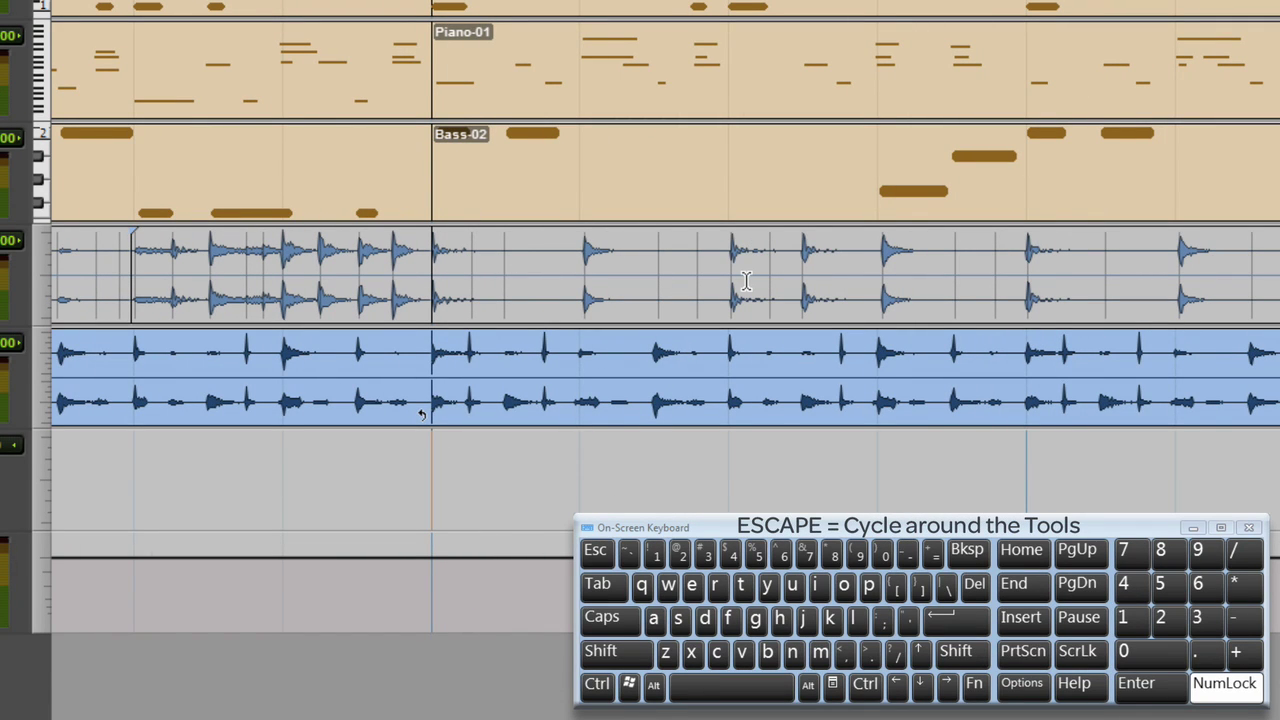
{"action": "key", "text": "space"}
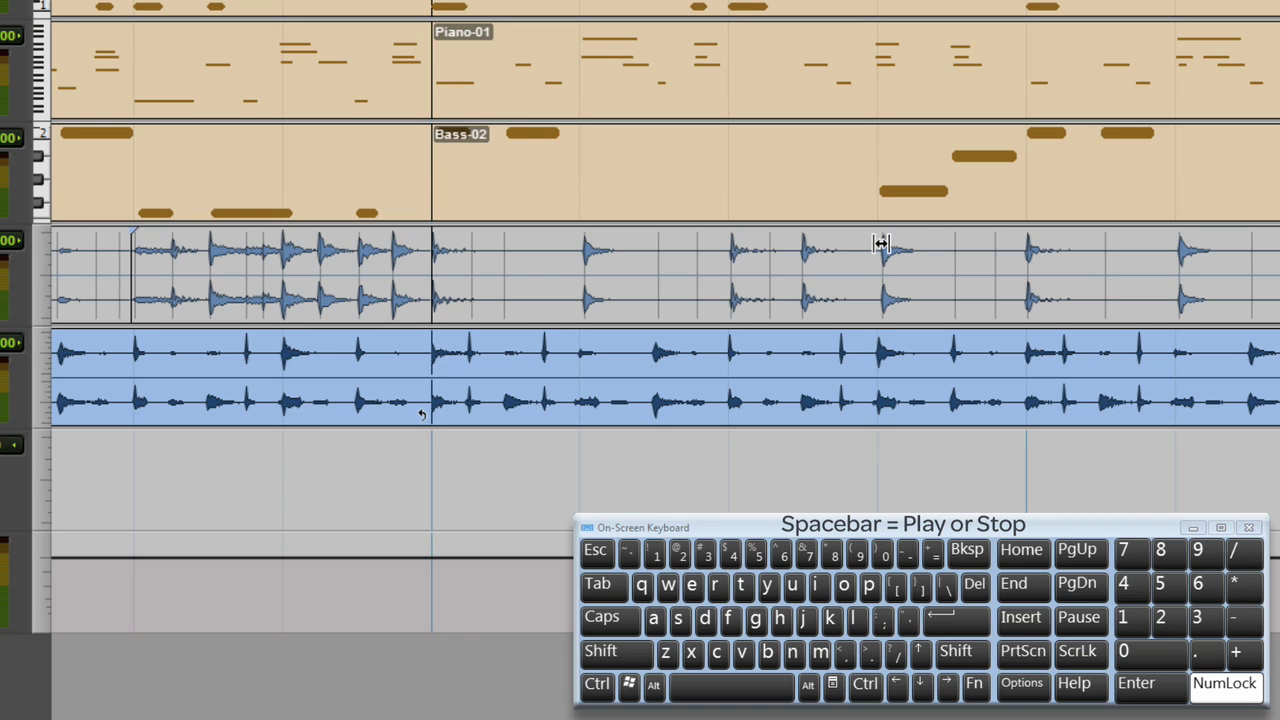
{"action": "left_click", "coordinate": [874, 296]}
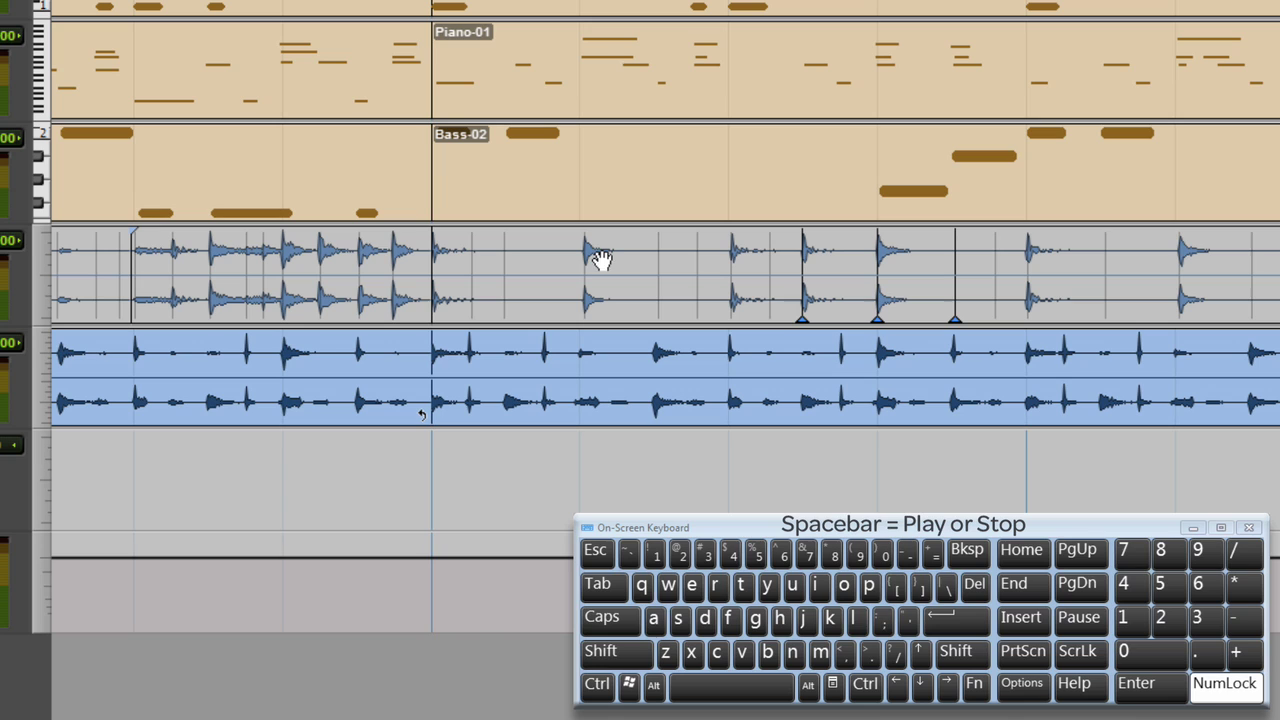
{"action": "left_click_drag", "start_coordinate": [585, 270], "coordinate": [580, 271]}
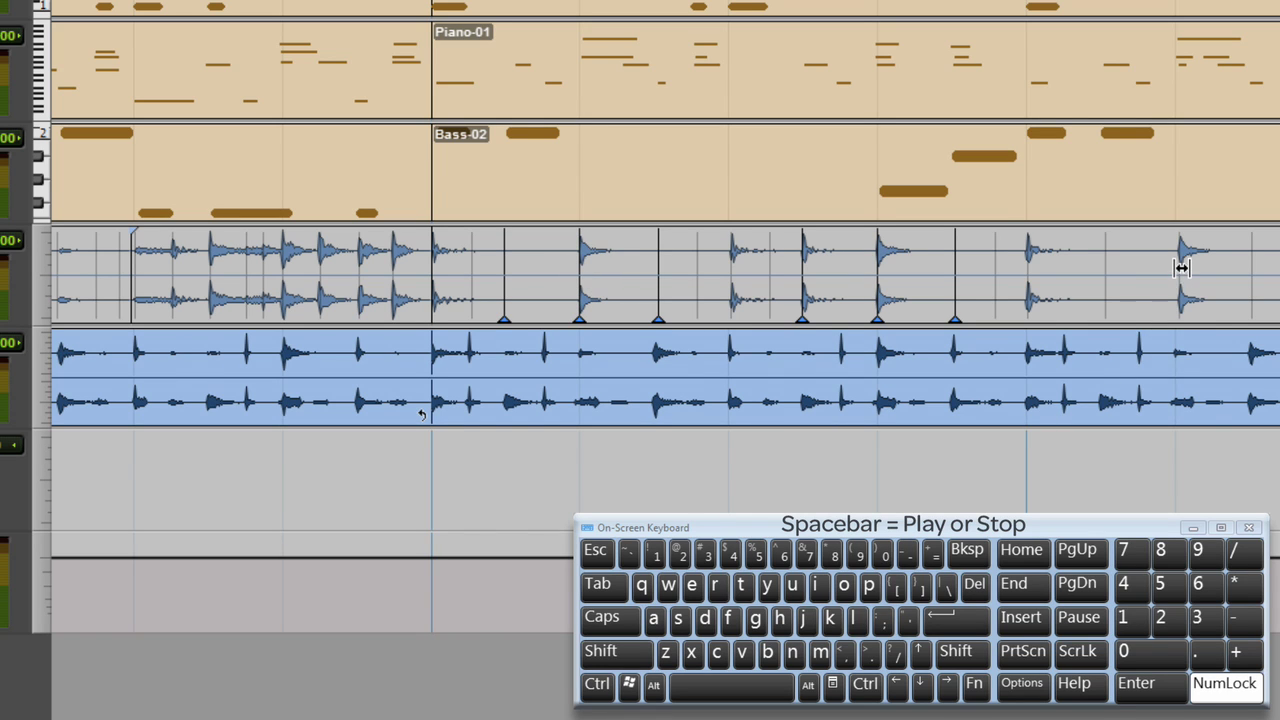
{"action": "left_click_drag", "start_coordinate": [1182, 268], "coordinate": [1159, 276]}
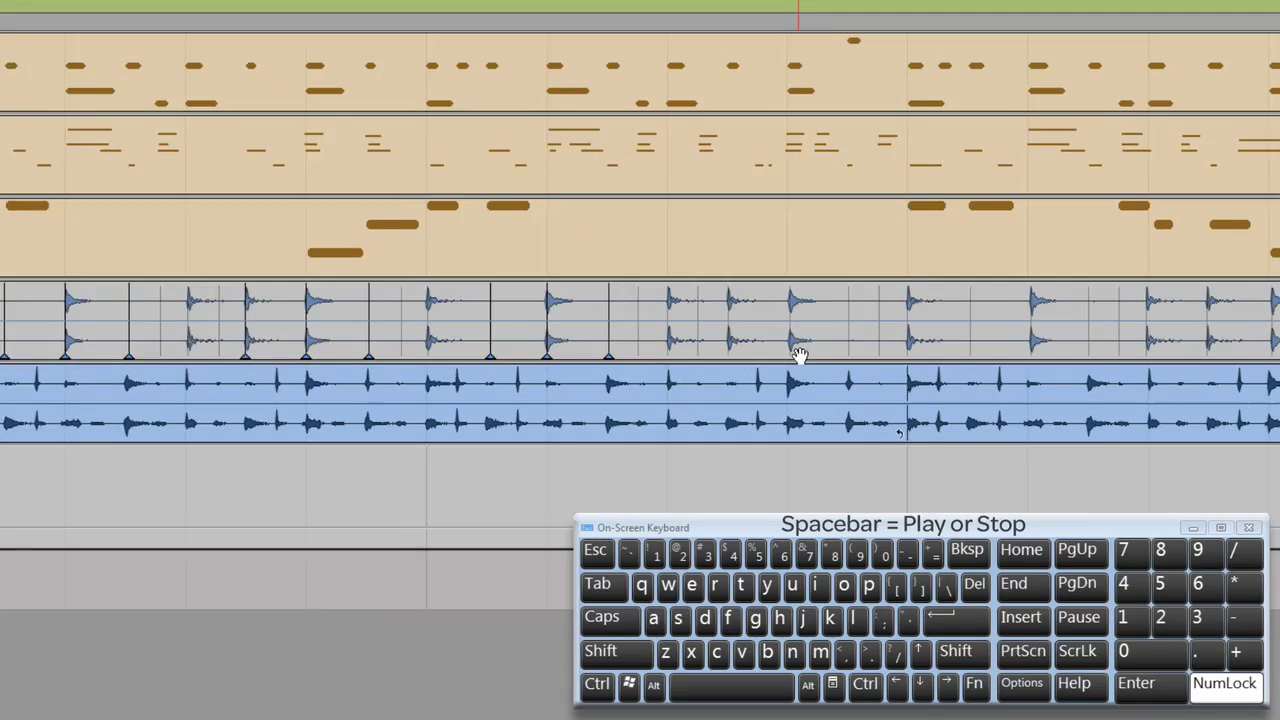
Stretch a drum hit between new warp markers and play the loop to check timing.
{"action": "mouse_move", "coordinate": [755, 325]}
{"action": "left_mouse_down"}
{"action": "mouse_move", "coordinate": [797, 331]}
{"action": "mouse_move", "coordinate": [725, 348]}
{"action": "left_mouse_up"}
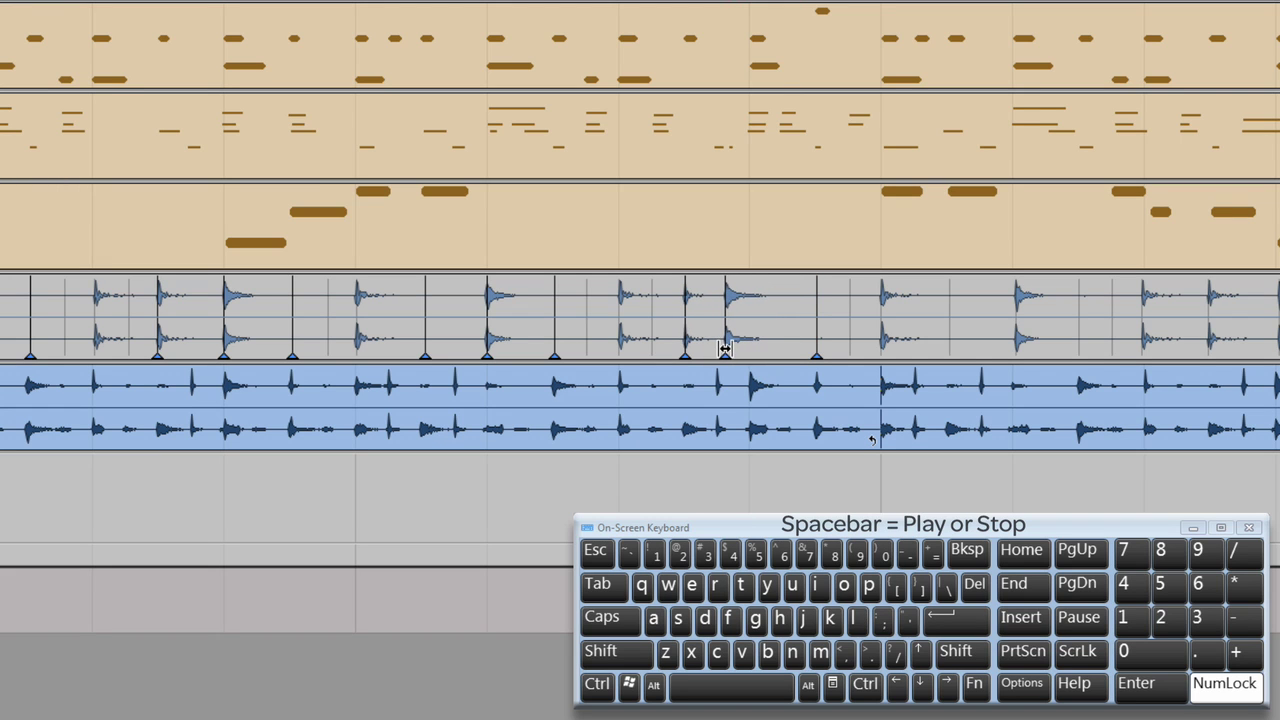
{"action": "key", "text": "space"}
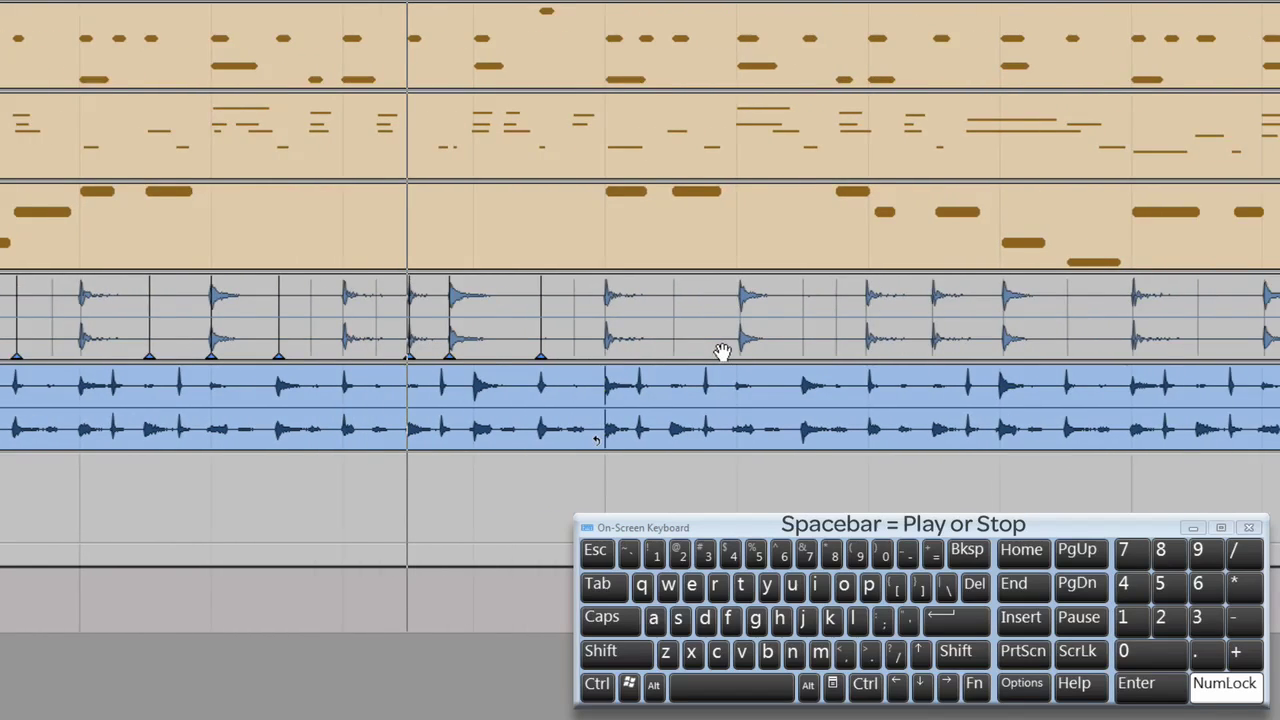
{"action": "key", "text": "space"}
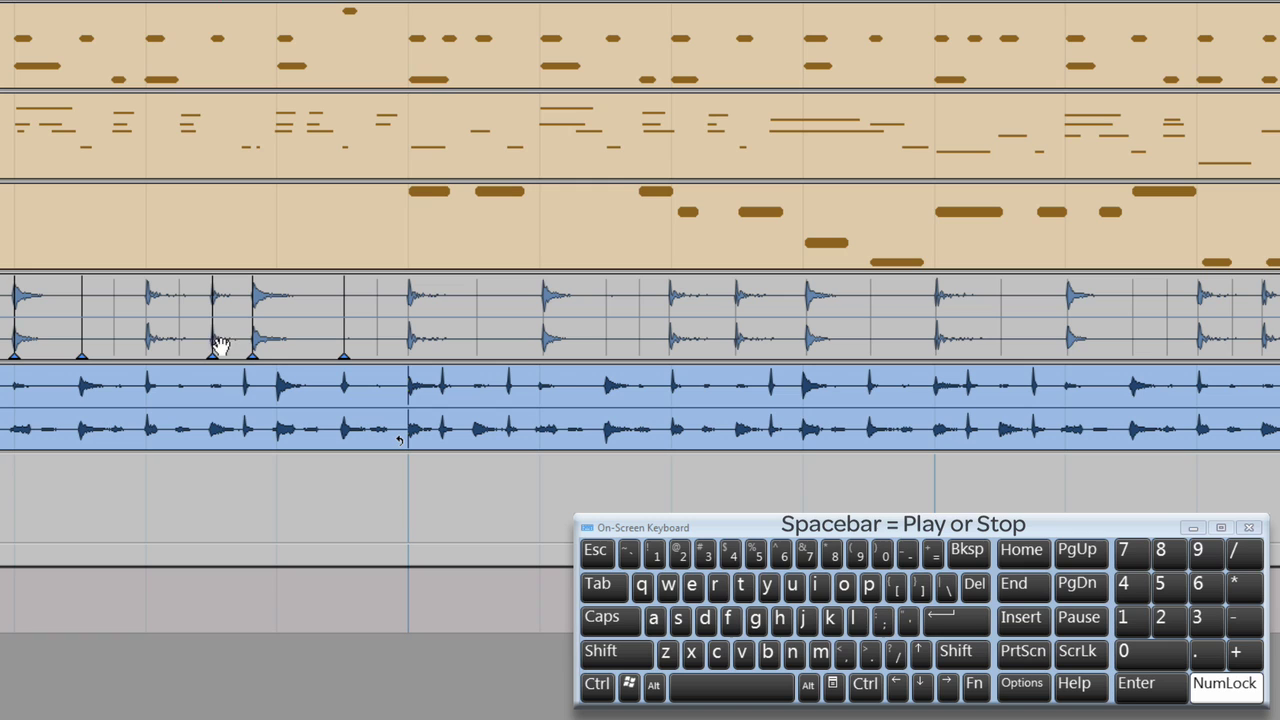
Warp four more StereoLps drum hits onto their nearest grid lines.
{"action": "left_click_drag", "start_coordinate": [250, 326], "coordinate": [253, 326]}
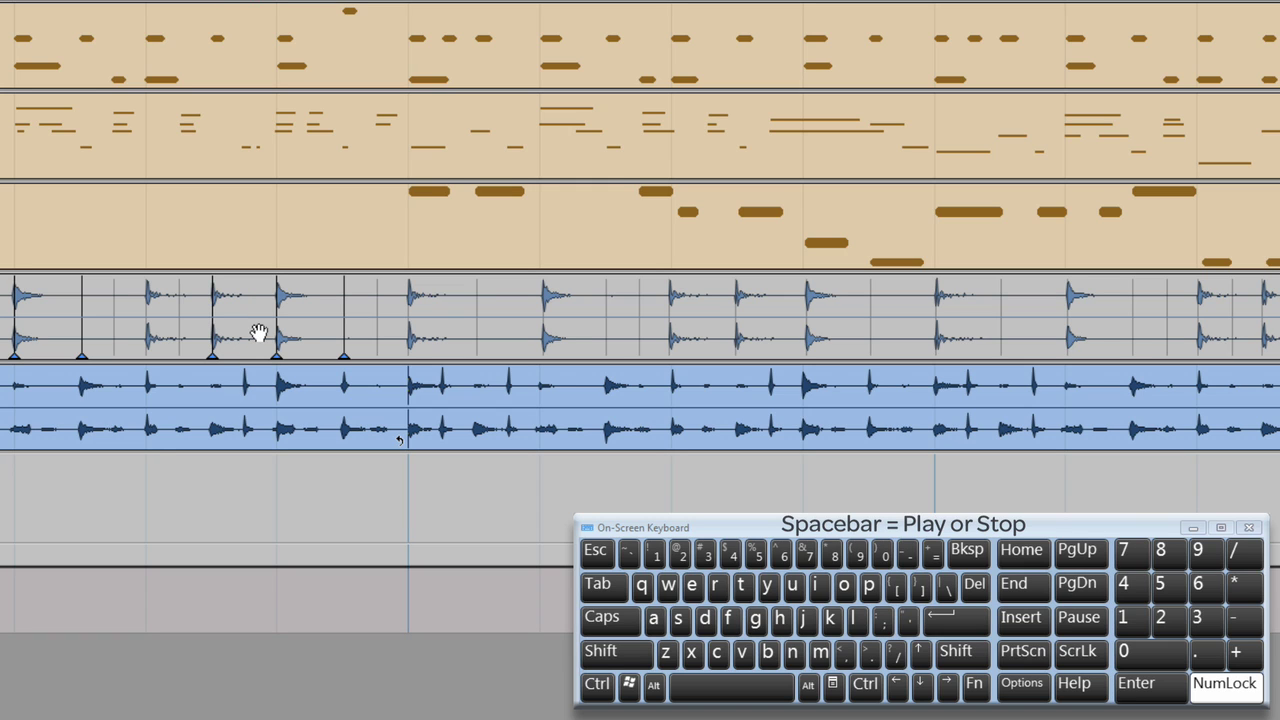
{"action": "left_click_drag", "start_coordinate": [537, 301], "coordinate": [546, 298]}
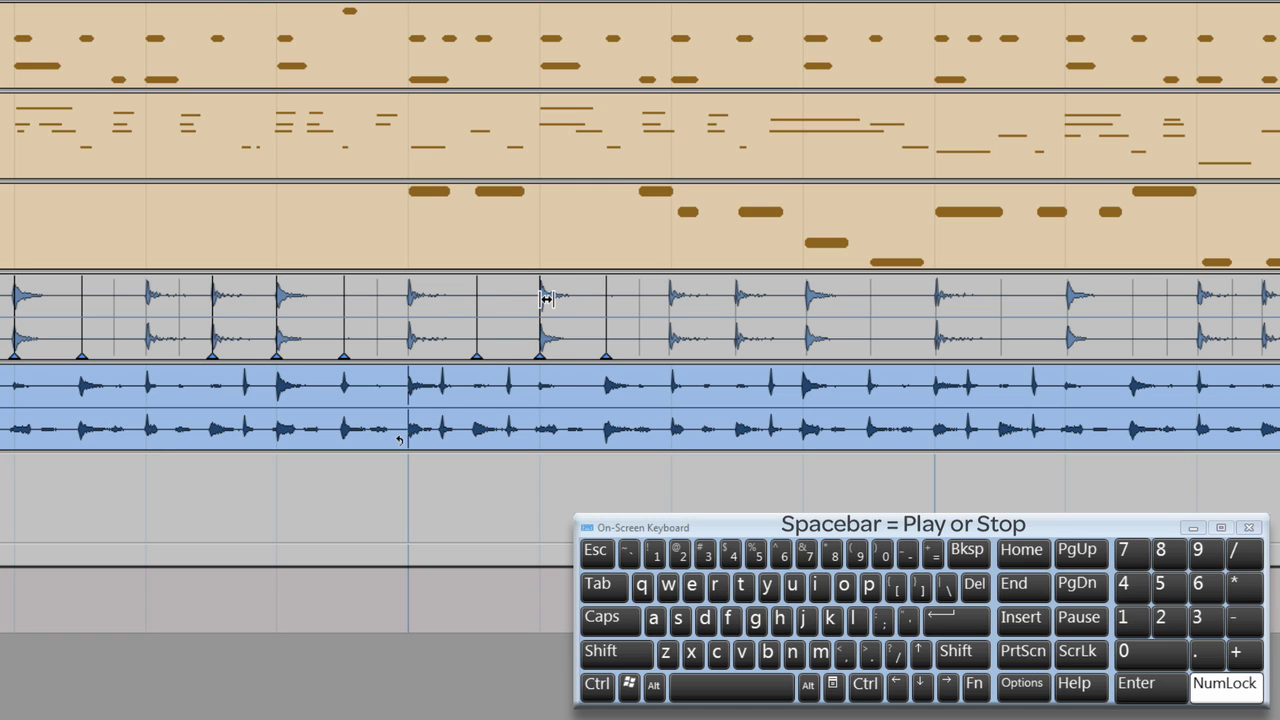
{"action": "left_click_drag", "start_coordinate": [806, 316], "coordinate": [799, 314]}
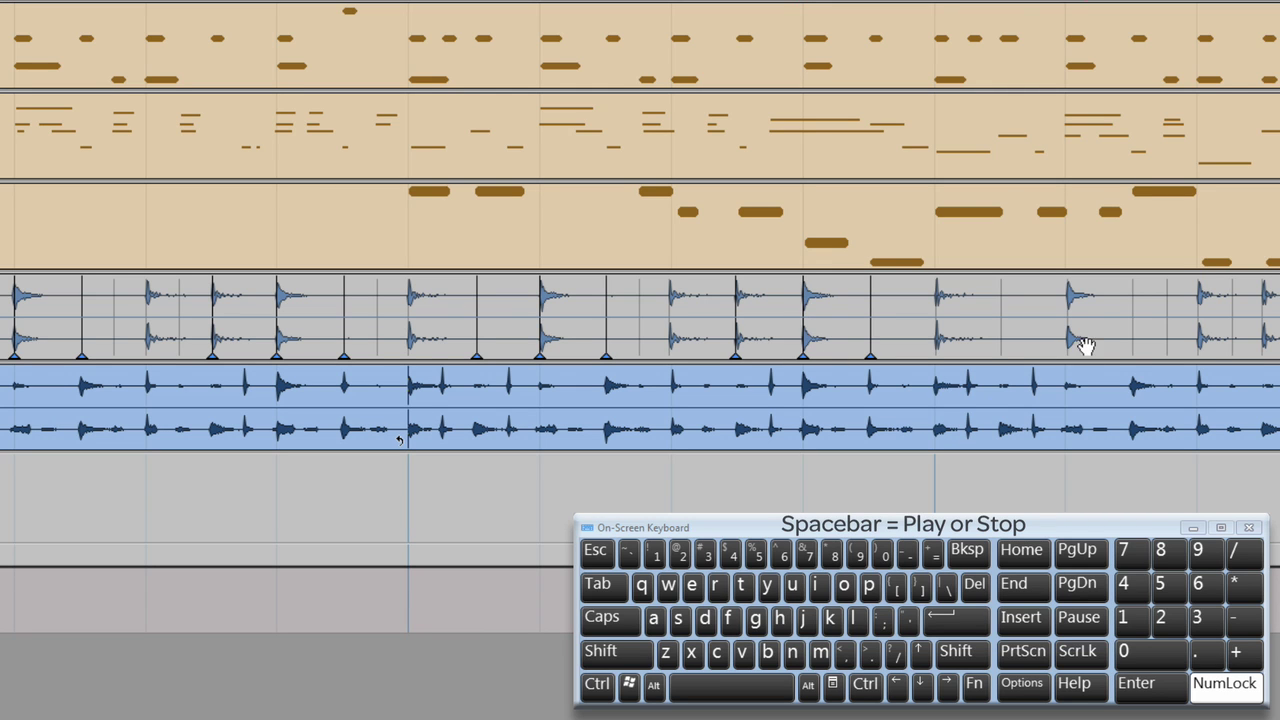
{"action": "left_click_drag", "start_coordinate": [1062, 320], "coordinate": [1054, 323]}
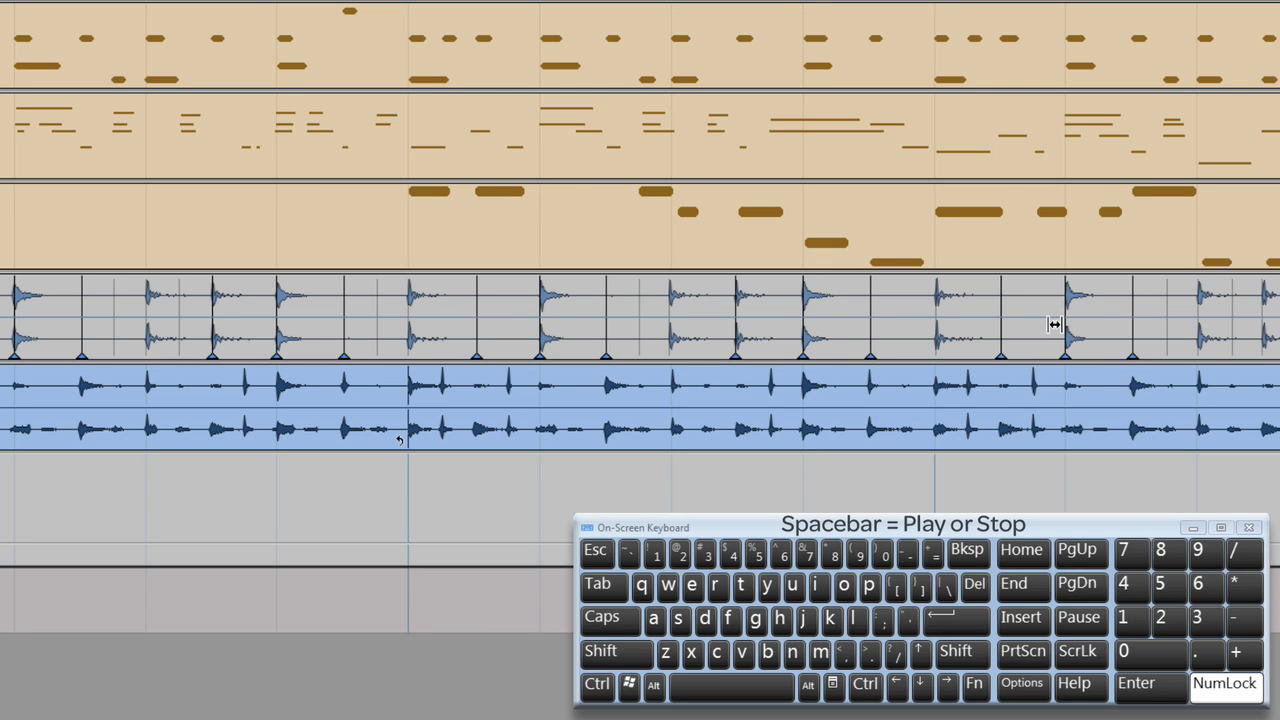
{"action": "scroll", "coordinate": [1054, 333], "scroll_direction": "right", "scroll_amount": 5}
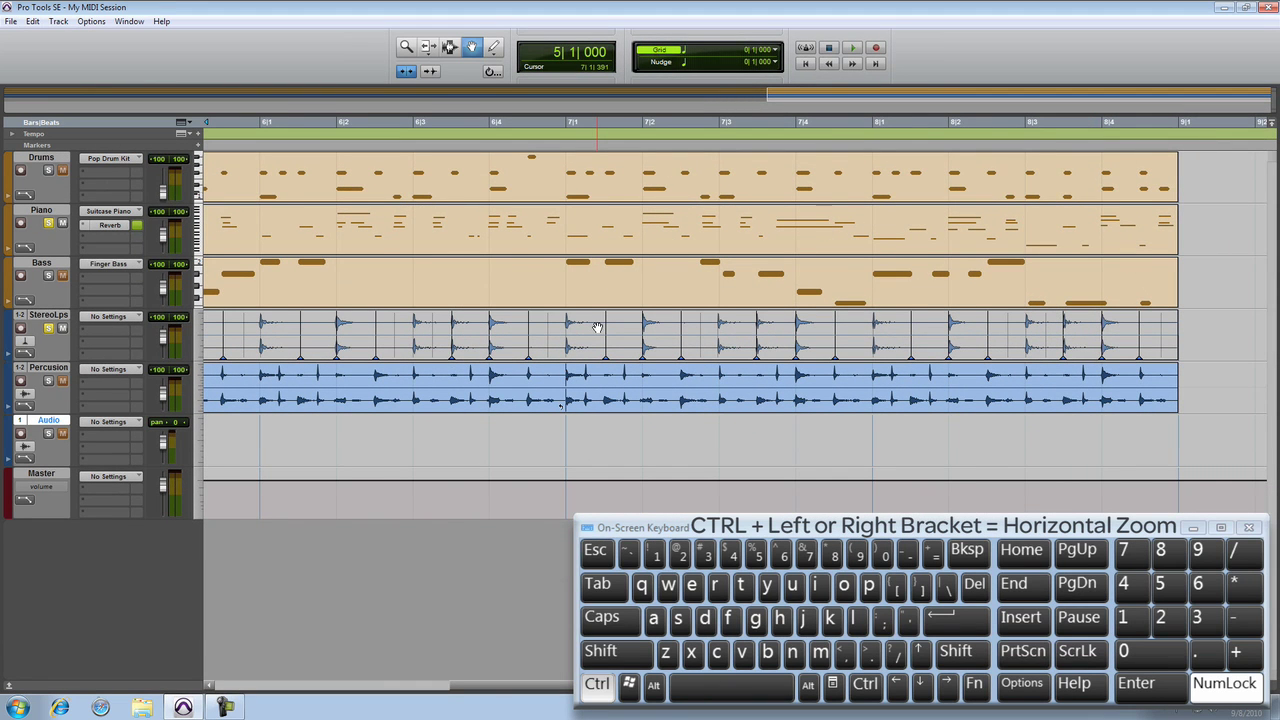
Zoom out to the whole arrangement and cycle to the selection tool.
{"action": "key", "text": "ctrl+bracketleft"}
{"action": "key", "text": "ctrl+bracketleft"}
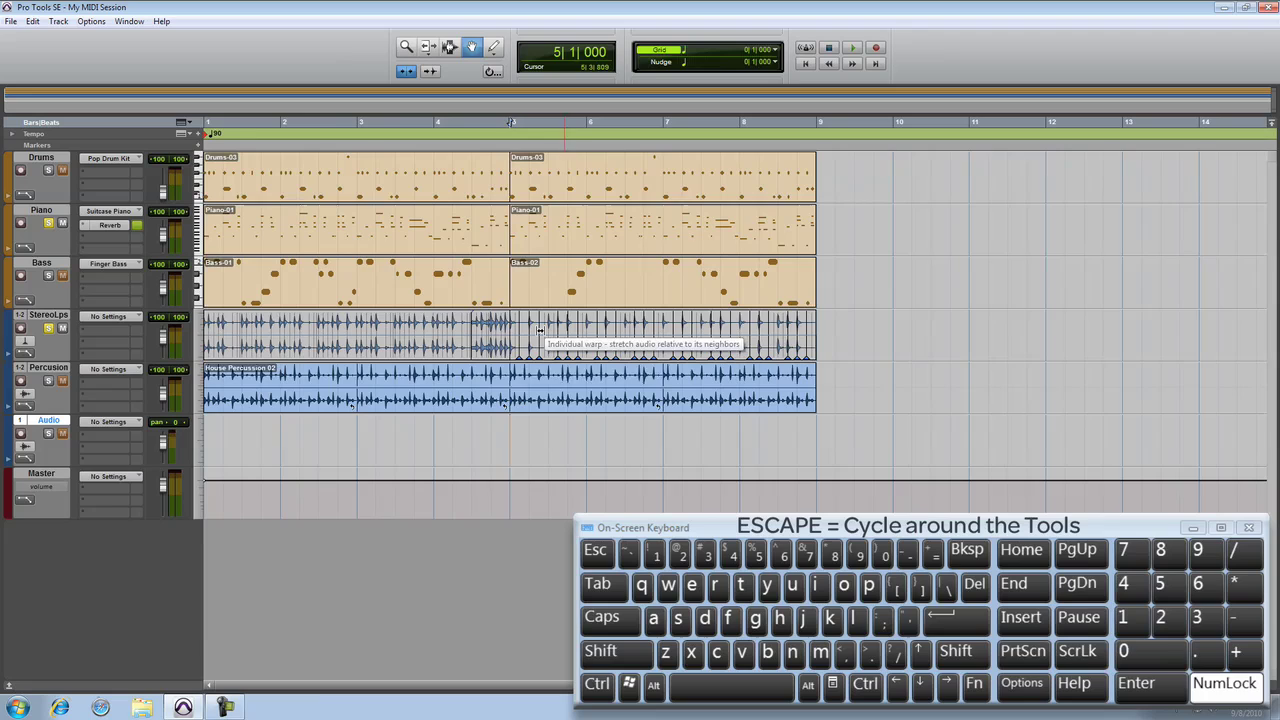
{"action": "key", "text": "Escape"}
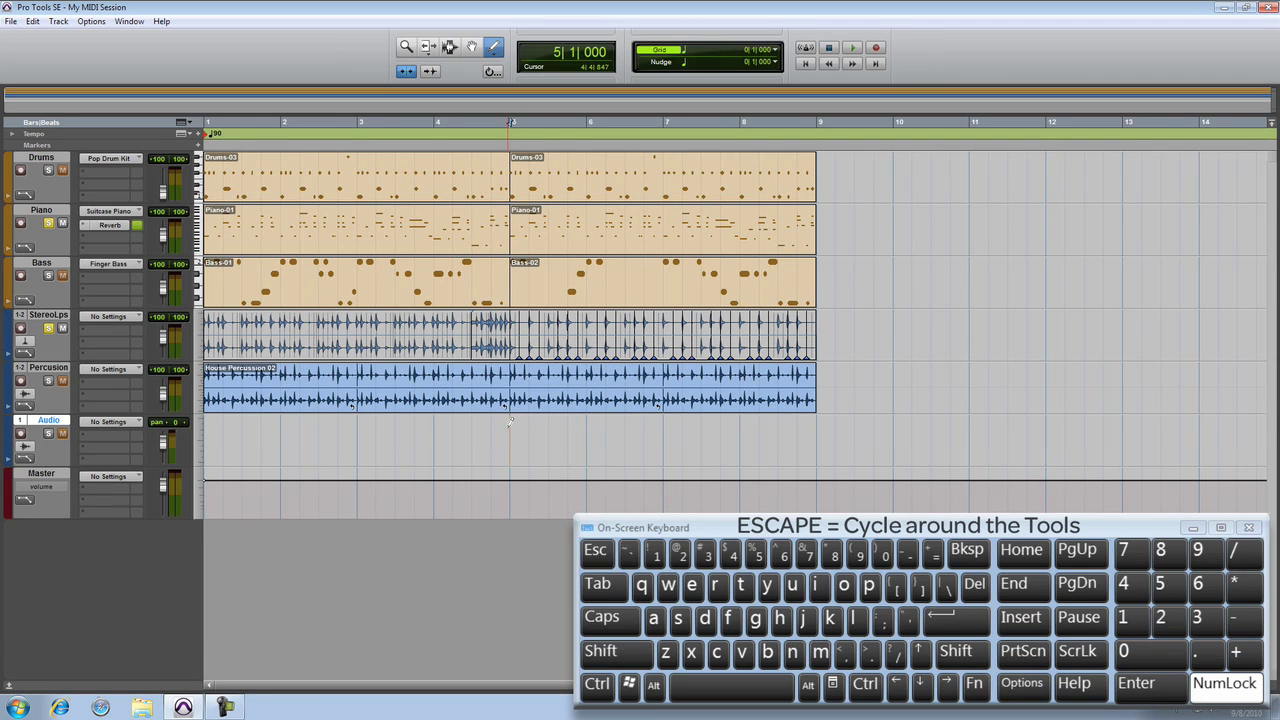
{"action": "key", "text": "Escape"}
{"action": "key", "text": "Escape"}
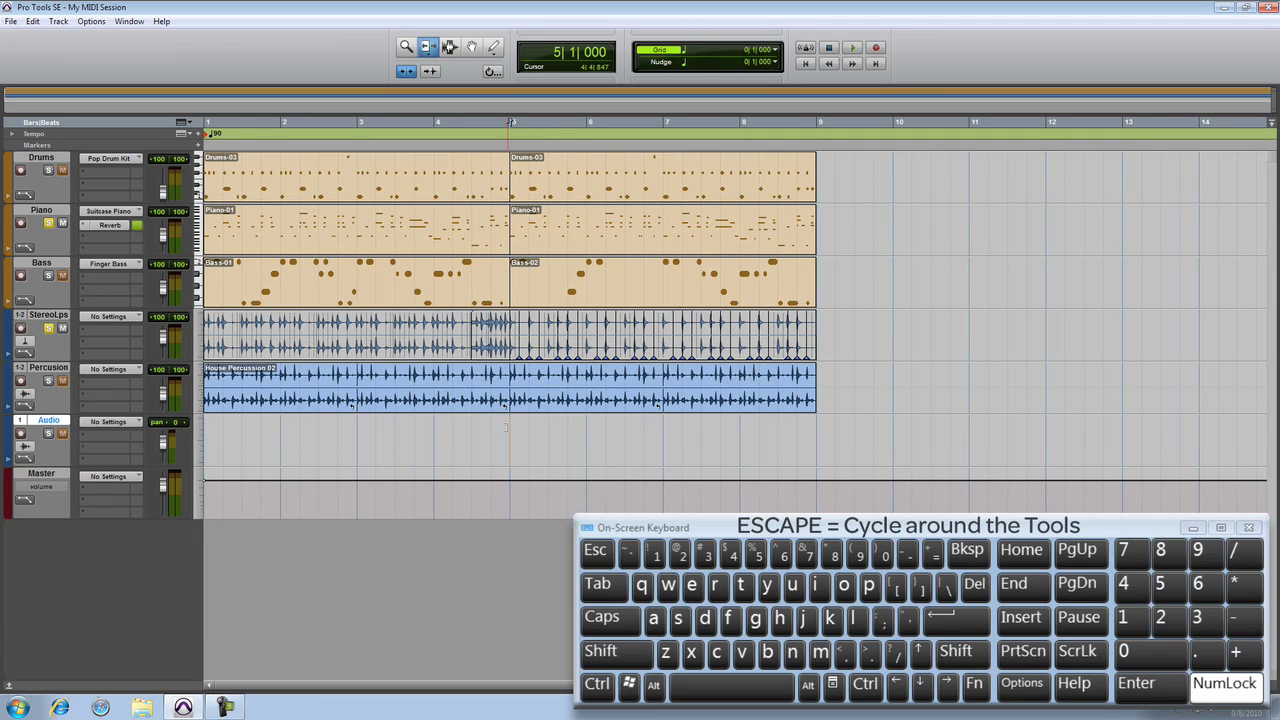
{"action": "key", "text": "Escape"}
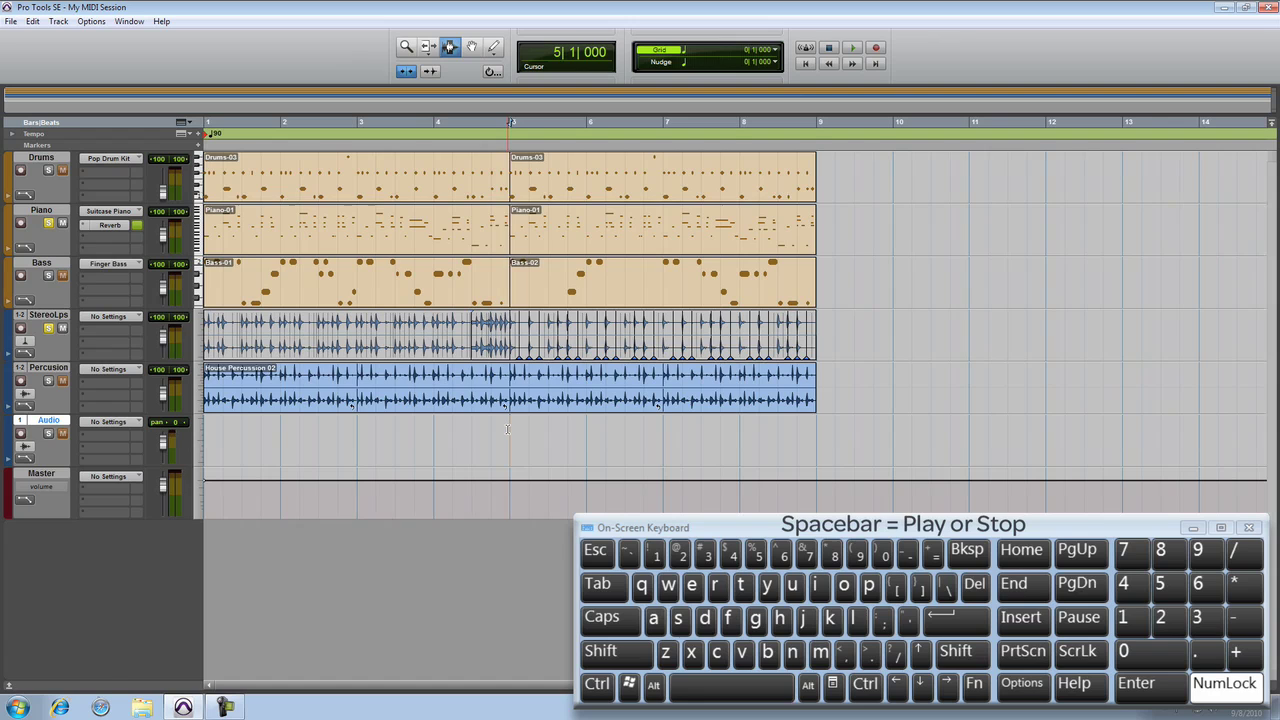
Solo Percussion during playback, then stop and return to bar 1.
{"action": "key", "text": "space"}
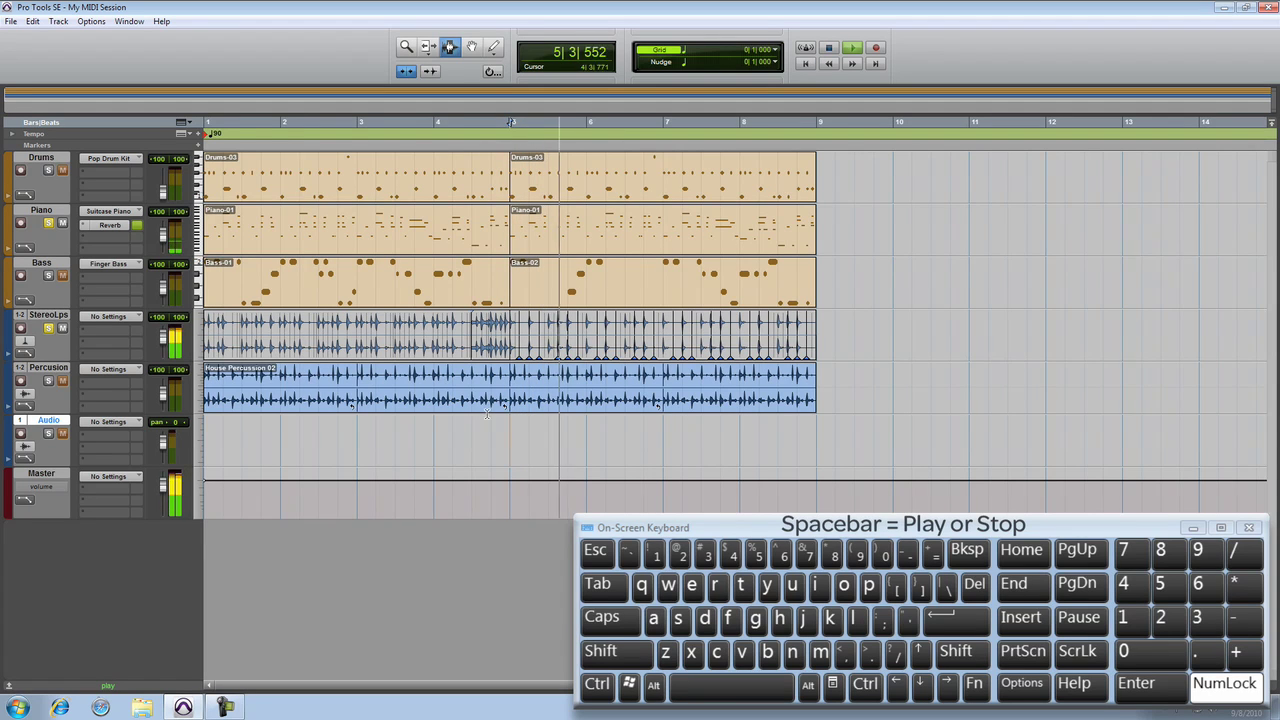
{"action": "left_click", "coordinate": [49, 381]}
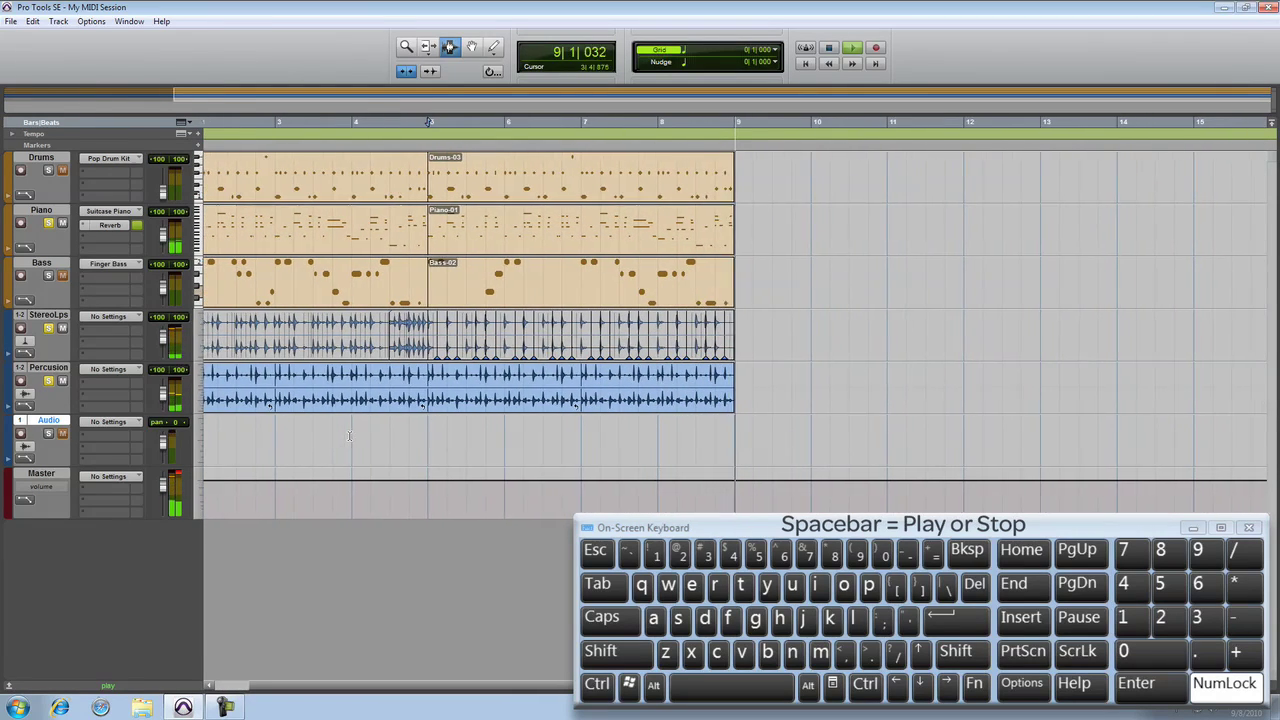
{"action": "key", "text": "space"}
{"action": "key", "text": "Return"}
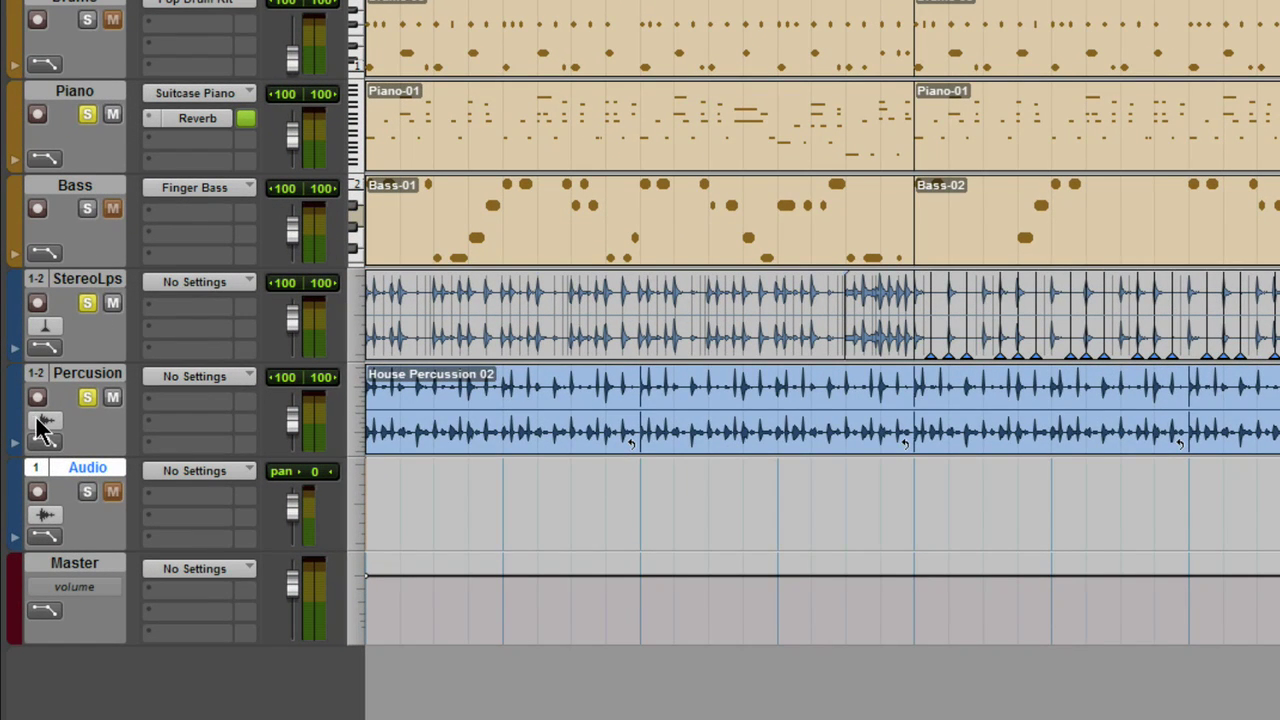
Snap Percussion bars 1–4 to a 1/16-note grid with 72% swing, then play with StereoLps unsoloed.
{"action": "left_click", "coordinate": [40, 424]}
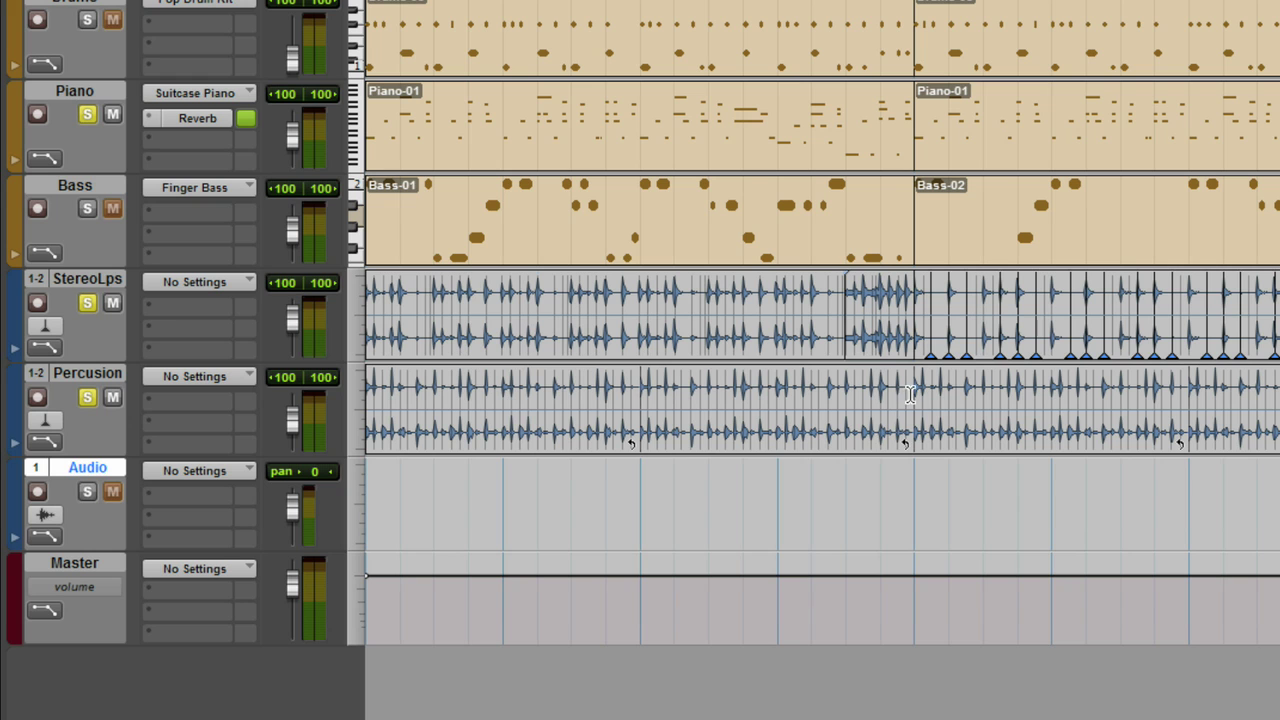
{"action": "left_click_drag", "start_coordinate": [910, 393], "coordinate": [335, 400]}
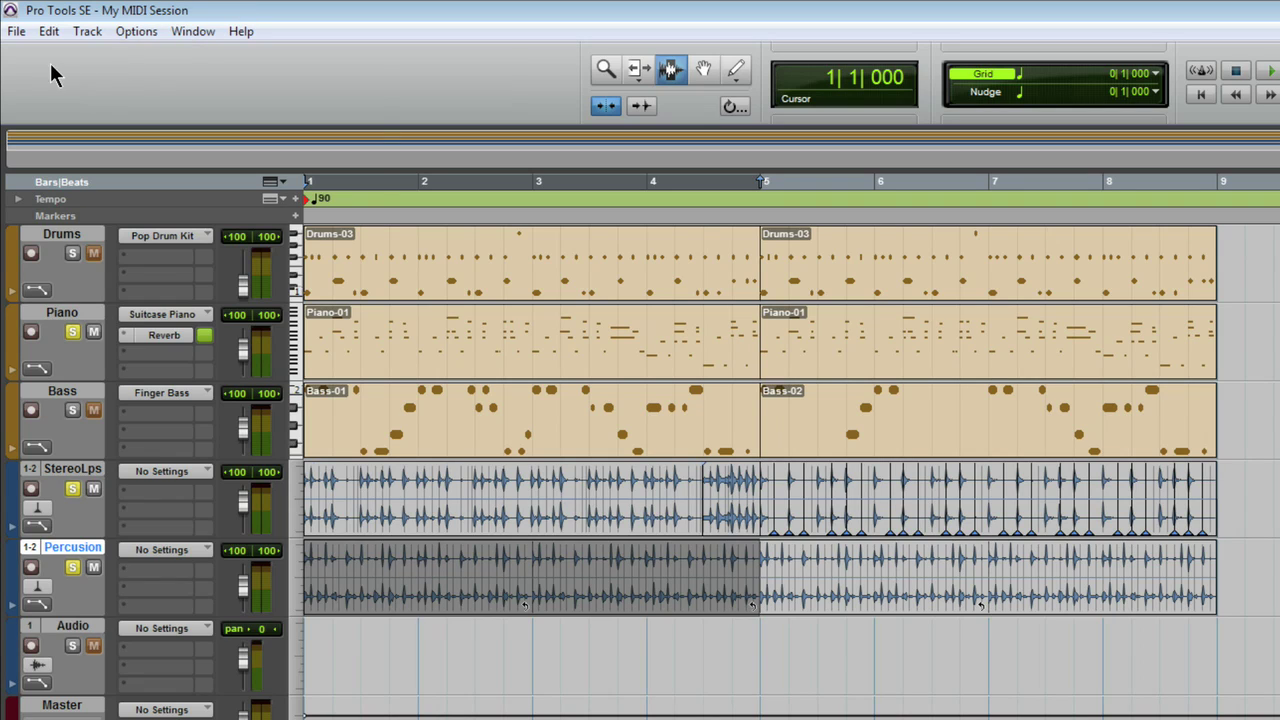
{"action": "left_click", "coordinate": [48, 32]}
{"action": "mouse_move", "coordinate": [110, 199]}
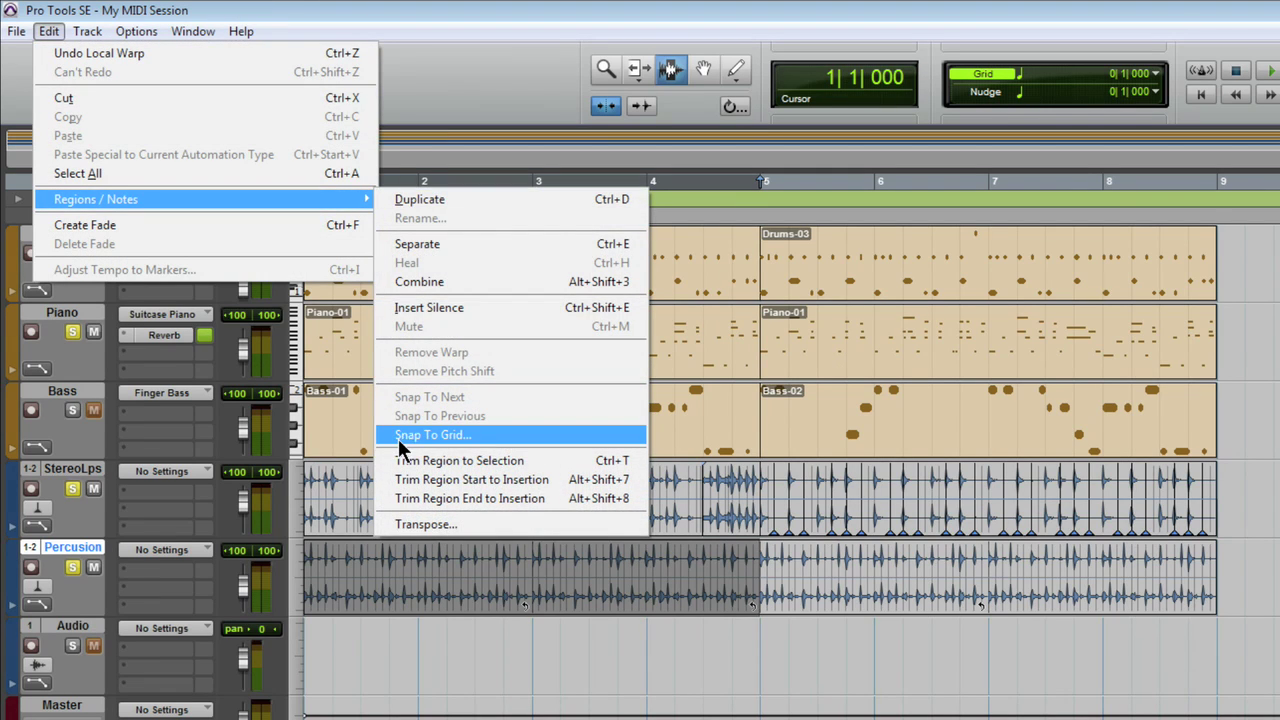
{"action": "left_click", "coordinate": [485, 438]}
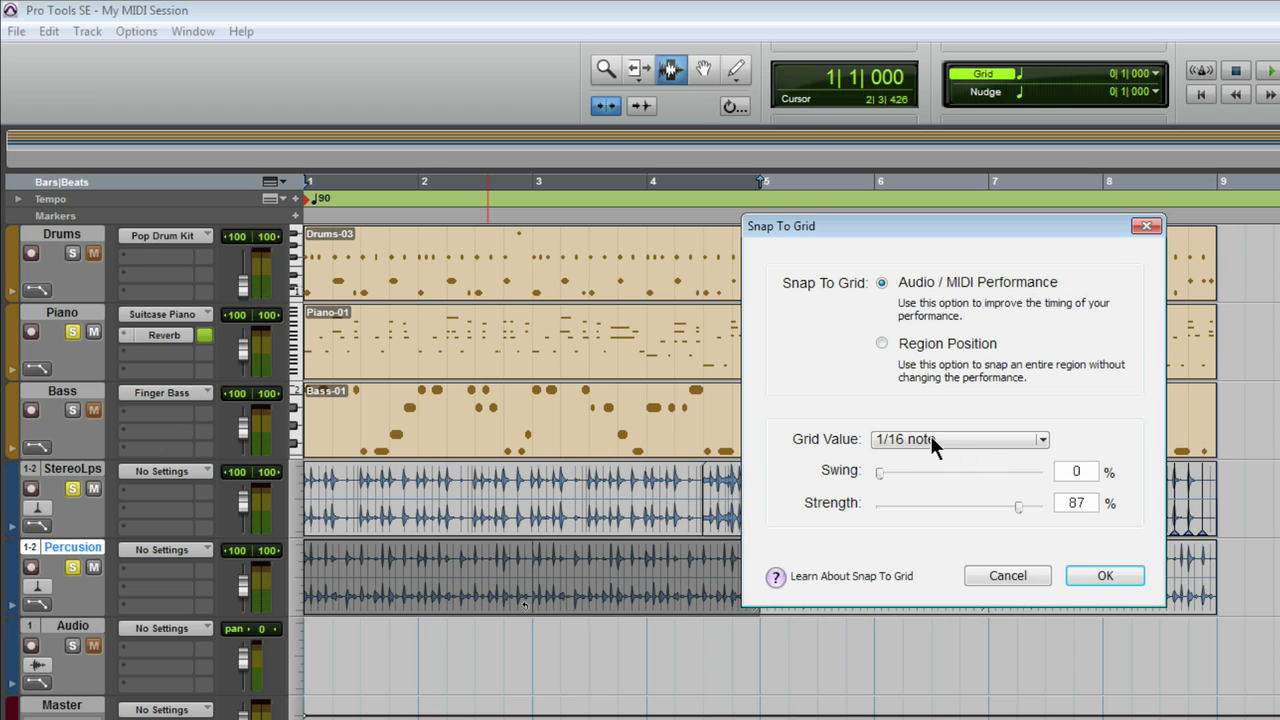
{"action": "left_click_drag", "start_coordinate": [879, 470], "coordinate": [919, 479]}
{"action": "left_click", "coordinate": [1070, 570]}
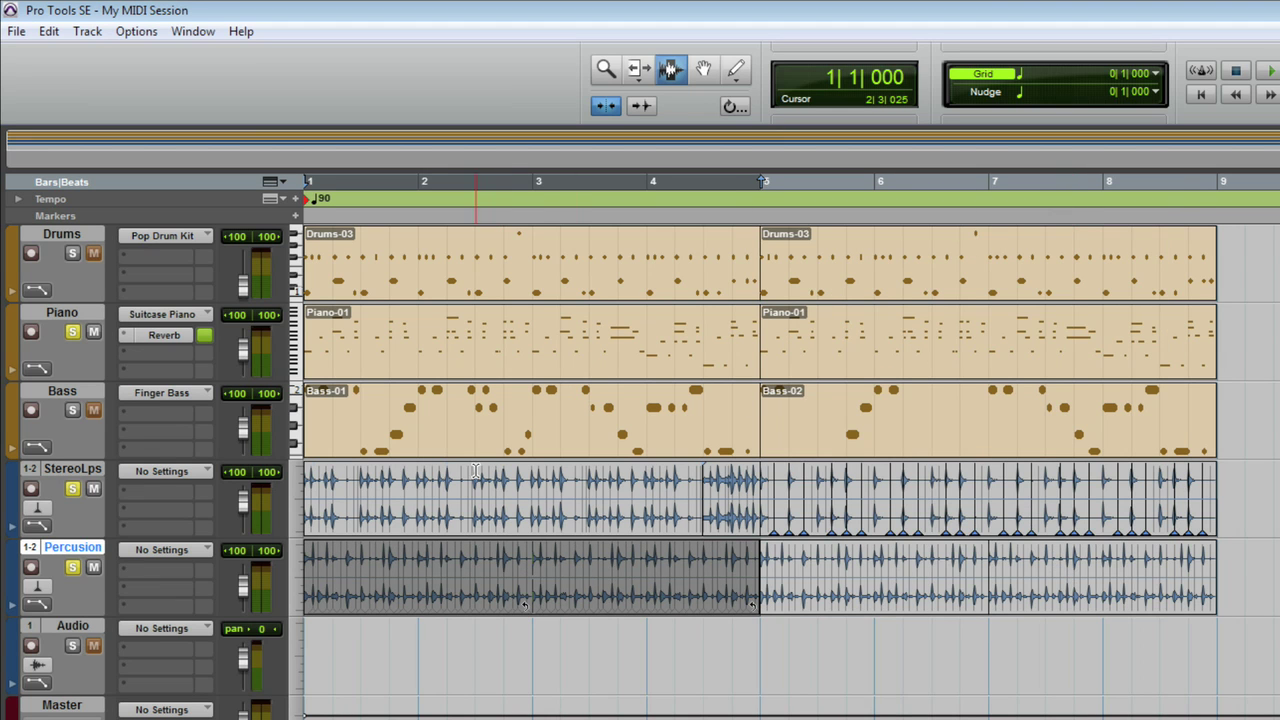
{"action": "key", "text": "space"}
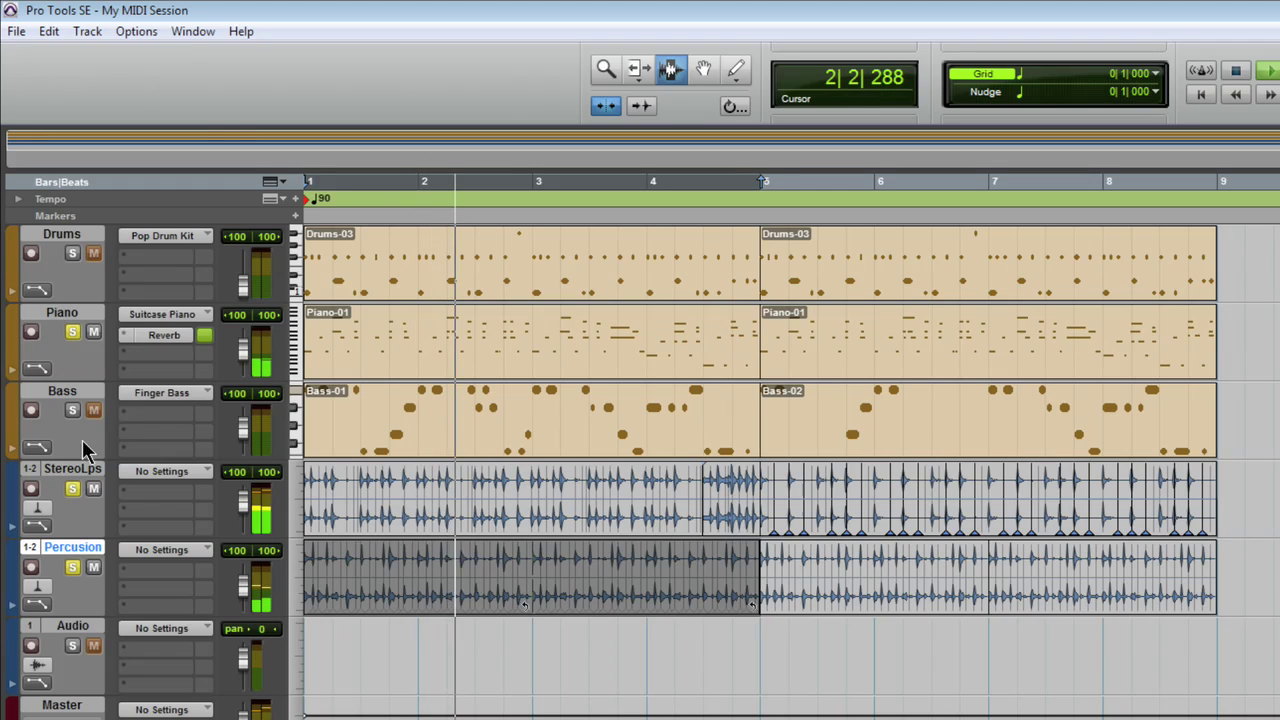
{"action": "left_click", "coordinate": [72, 489]}
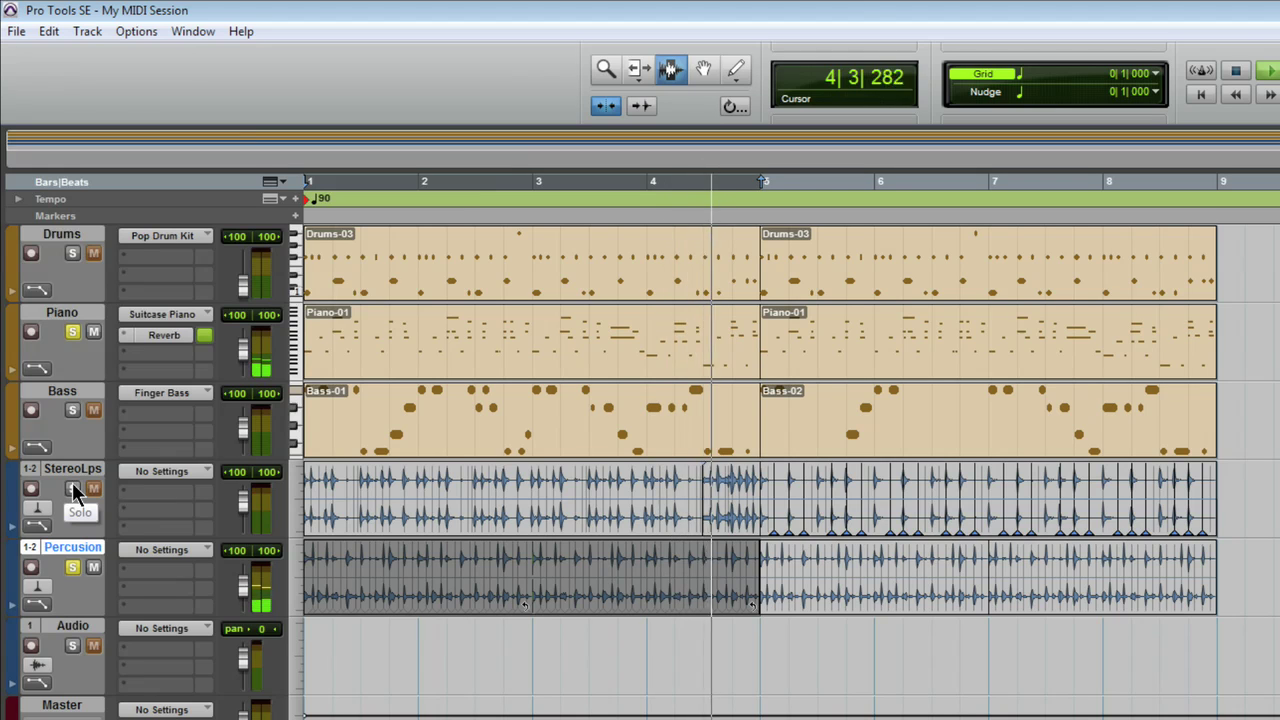
Stop playback, re-solo StereoLps and select its opening bars 1–4.
{"action": "key", "text": "space"}
{"action": "left_click", "coordinate": [72, 489]}
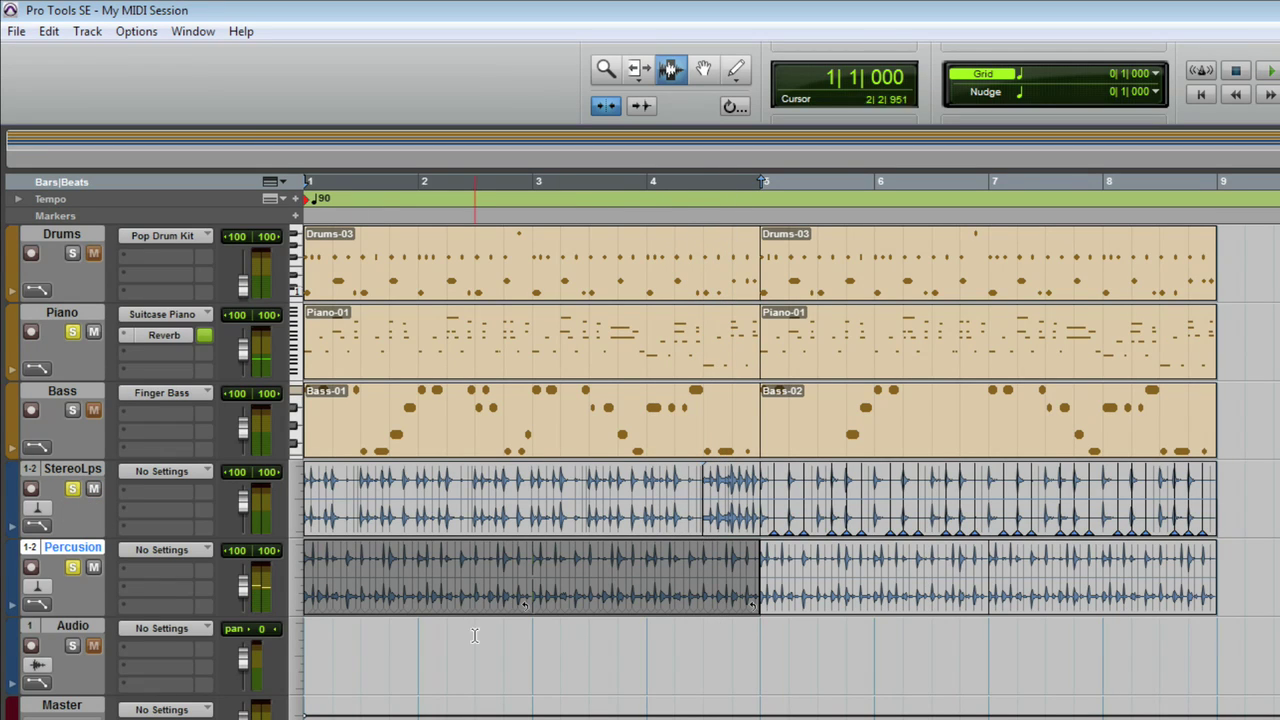
{"action": "left_click_drag", "start_coordinate": [704, 487], "coordinate": [281, 470]}
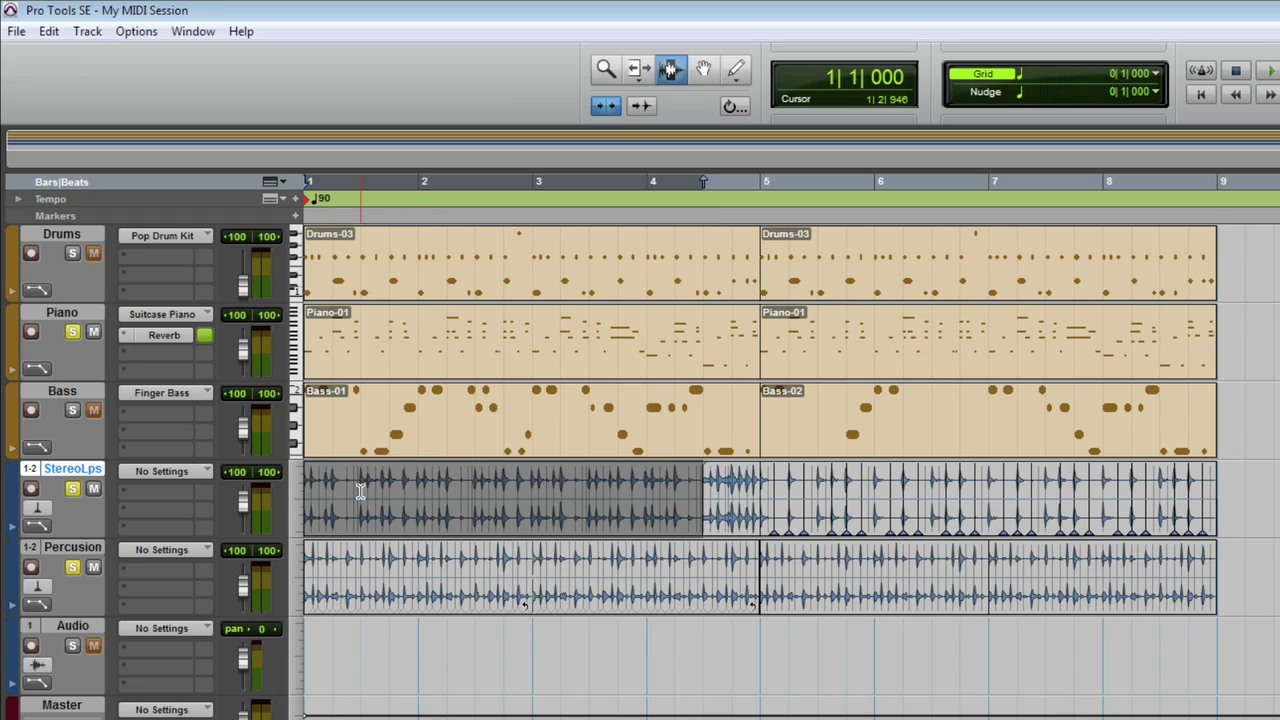
Apply Snap To Grid with the same 1/16-note, 72% swing settings and play the result.
{"action": "left_click", "coordinate": [47, 32]}
{"action": "mouse_move", "coordinate": [299, 206]}
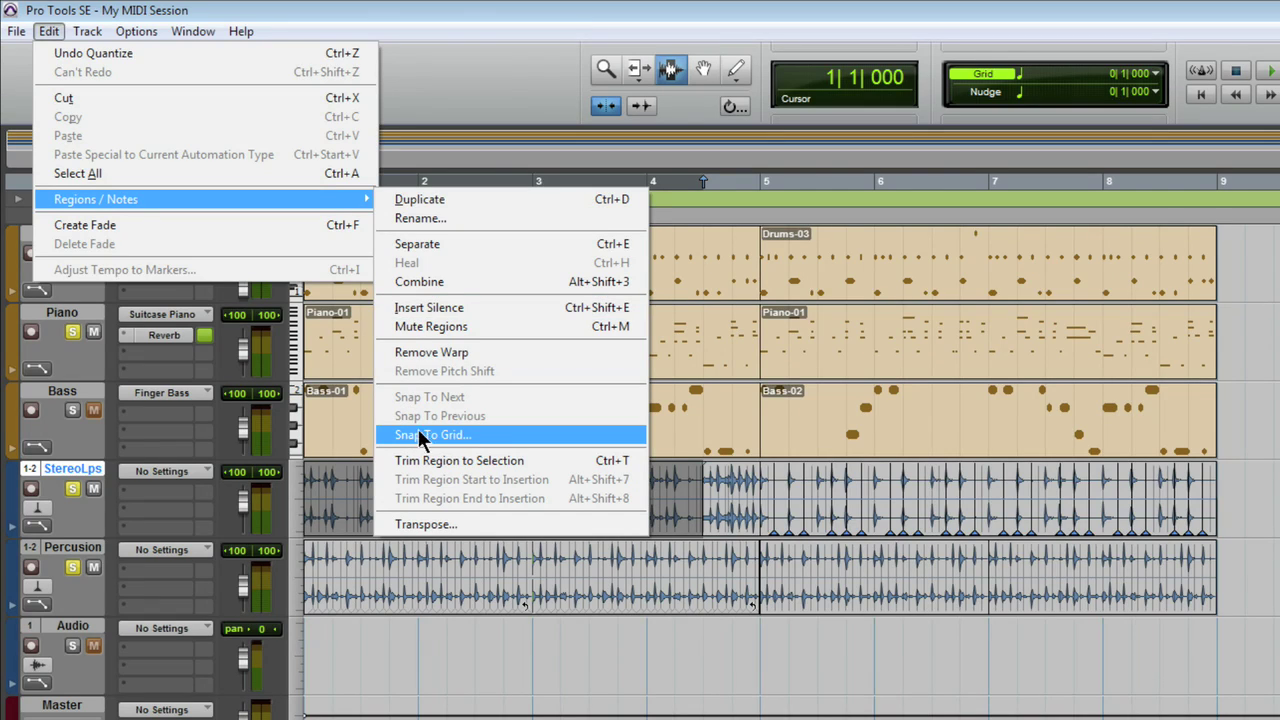
{"action": "left_click", "coordinate": [476, 435]}
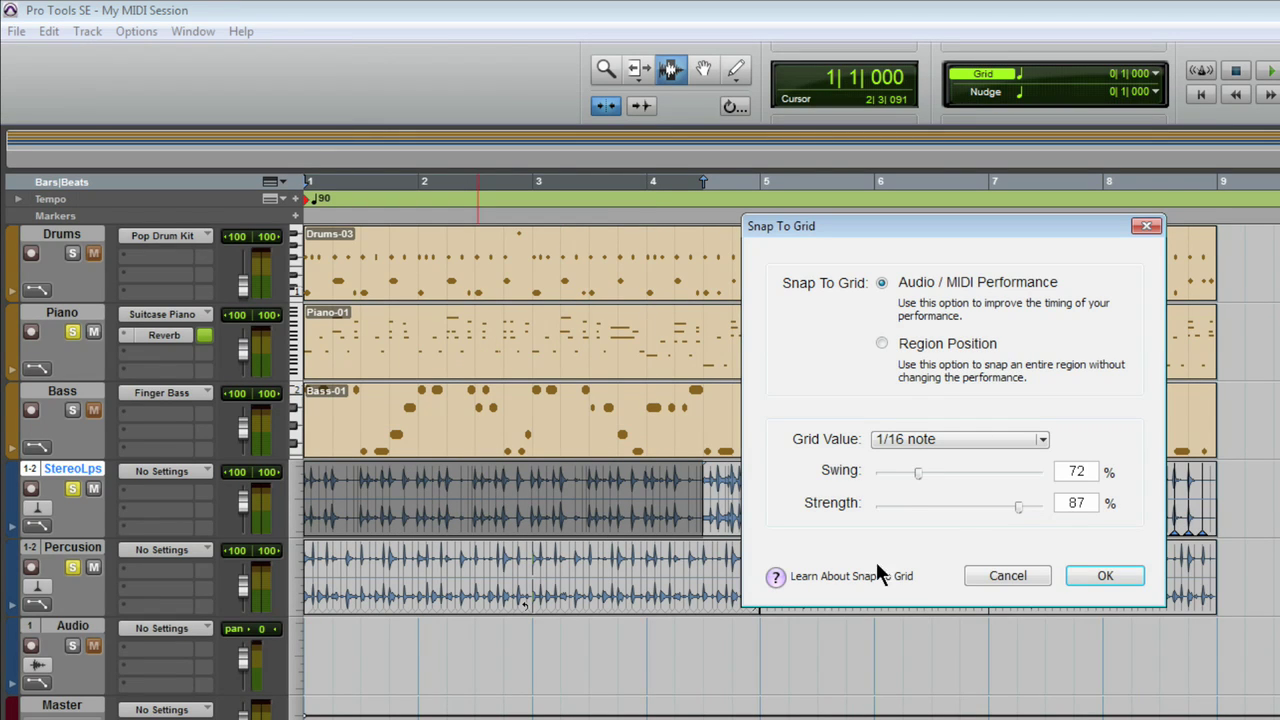
{"action": "left_click", "coordinate": [1083, 577]}
{"action": "key", "text": "space"}
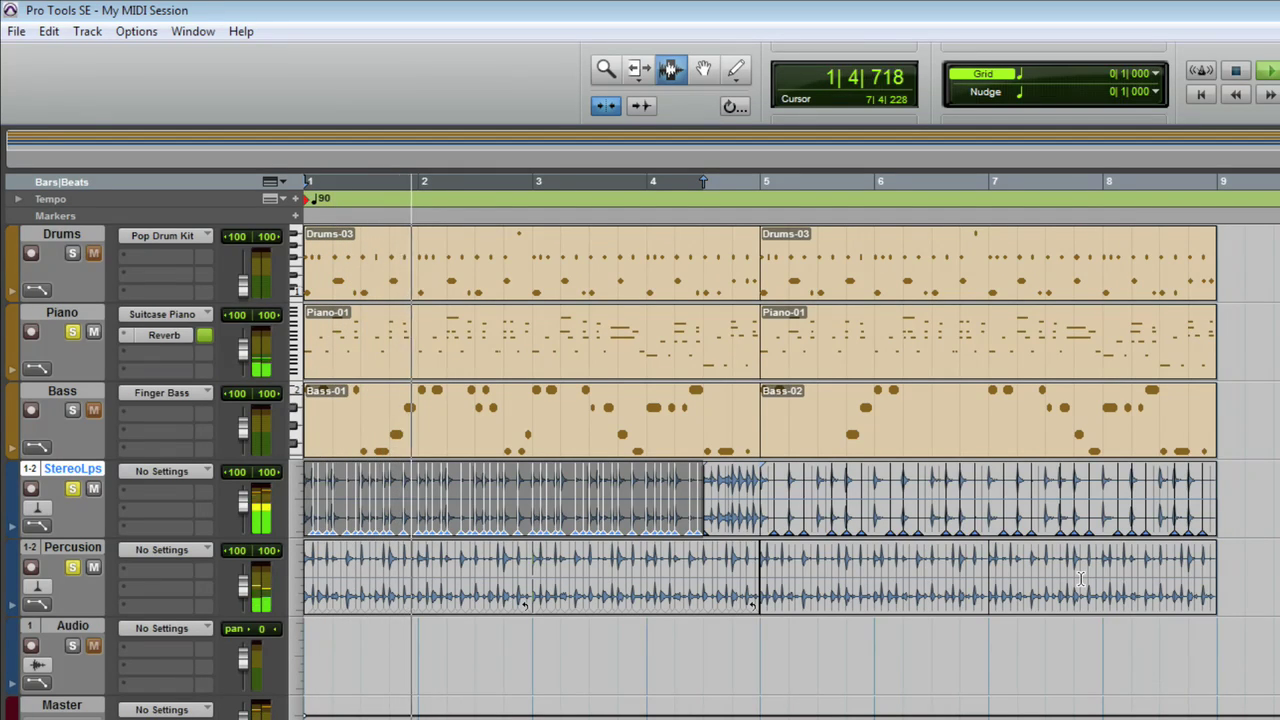
{"action": "key", "text": "space"}
Snap Piano-01 to the swung 1/16-note grid, making it Piano-02, and play back the session.
{"action": "double_click", "coordinate": [562, 338]}
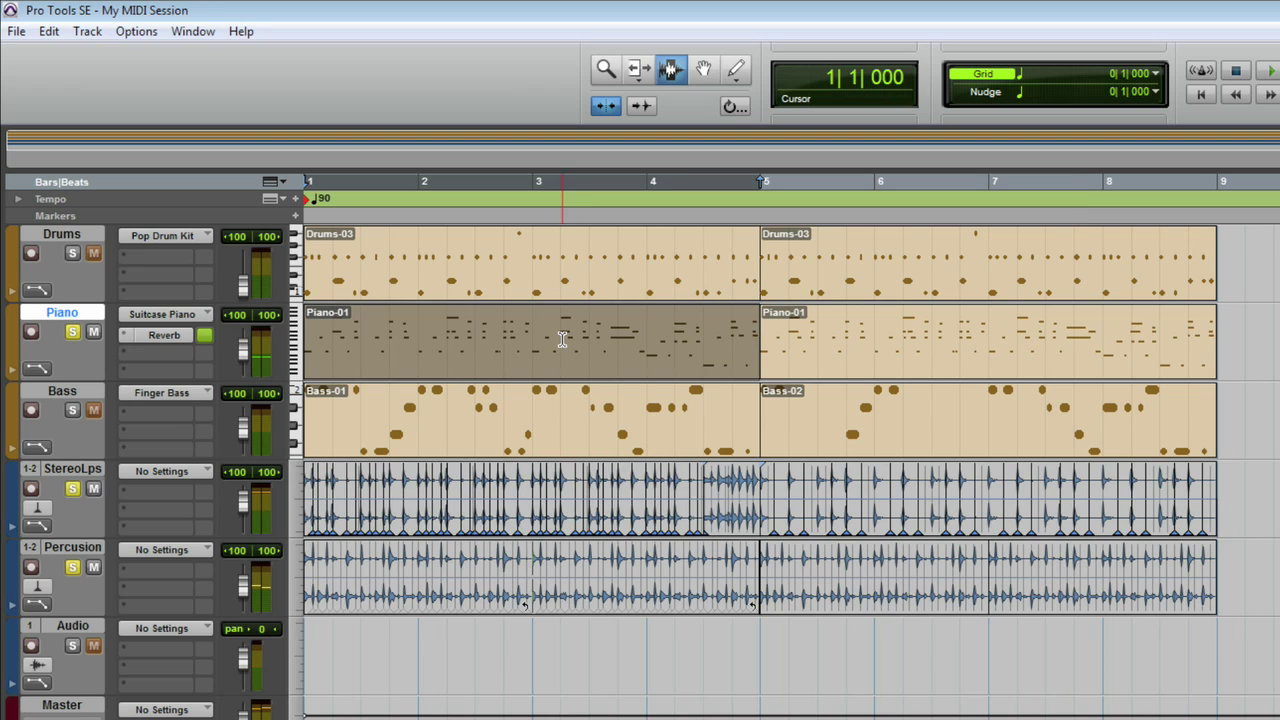
{"action": "right_click", "coordinate": [562, 338]}
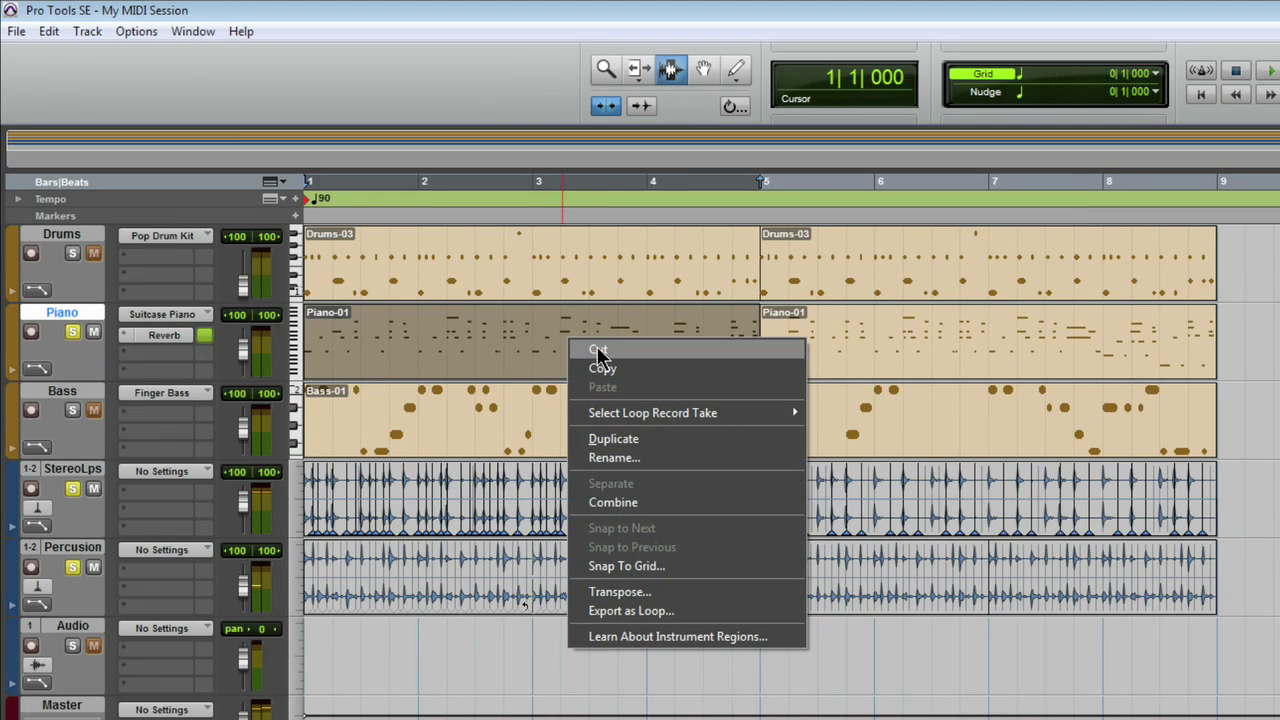
{"action": "left_click", "coordinate": [575, 563]}
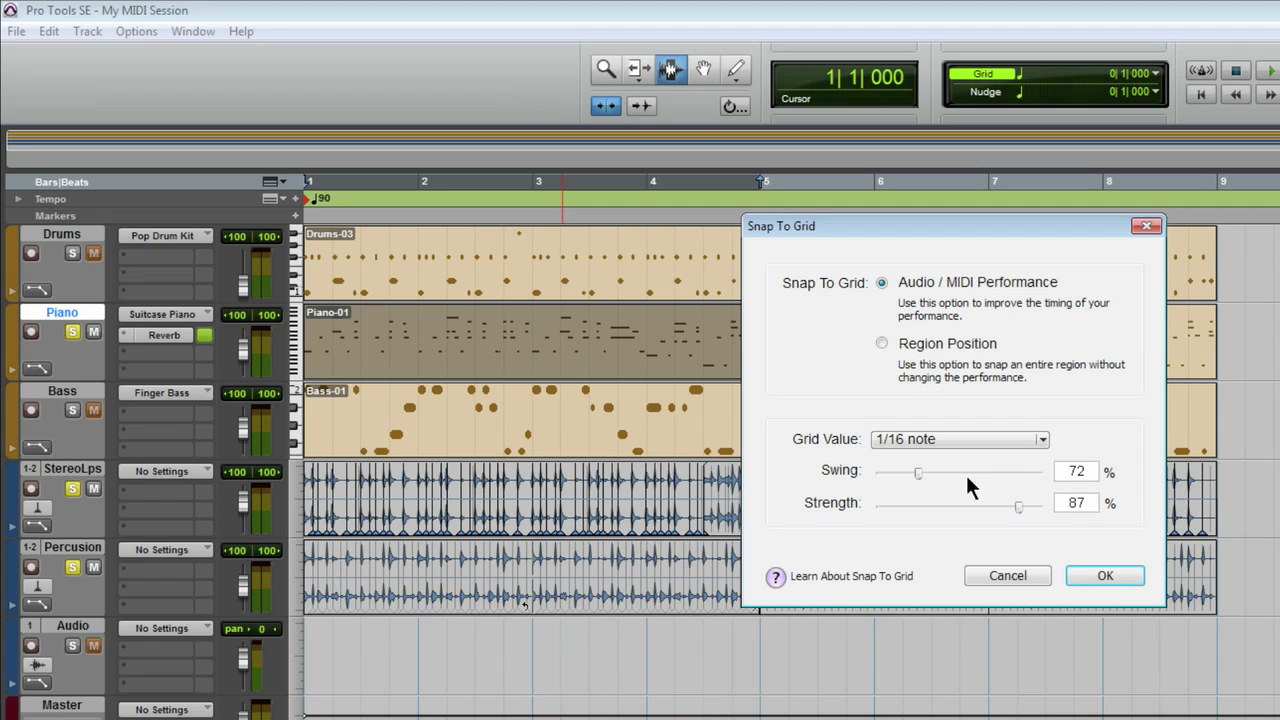
{"action": "left_click", "coordinate": [1103, 576]}
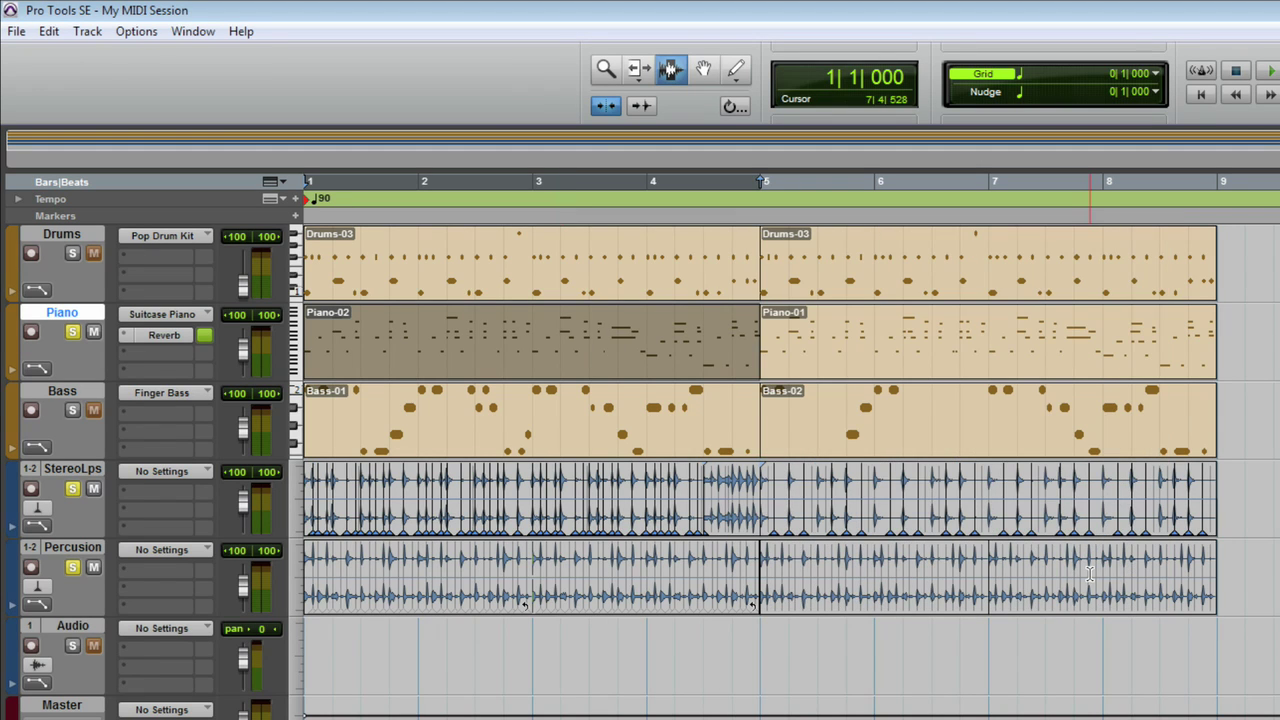
{"action": "key", "text": "space"}
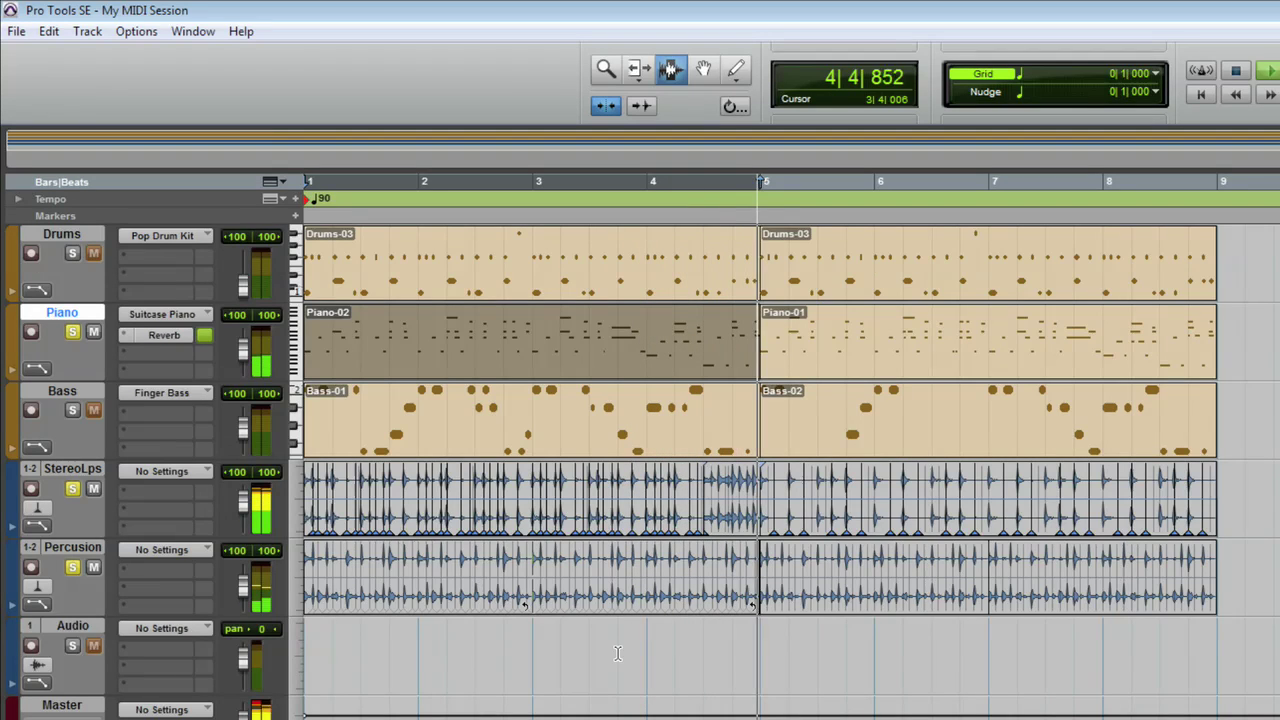
Replay the session from bar 3 and switch StereoLps and Percussion back to Waveform view.
{"action": "key", "text": "space"}
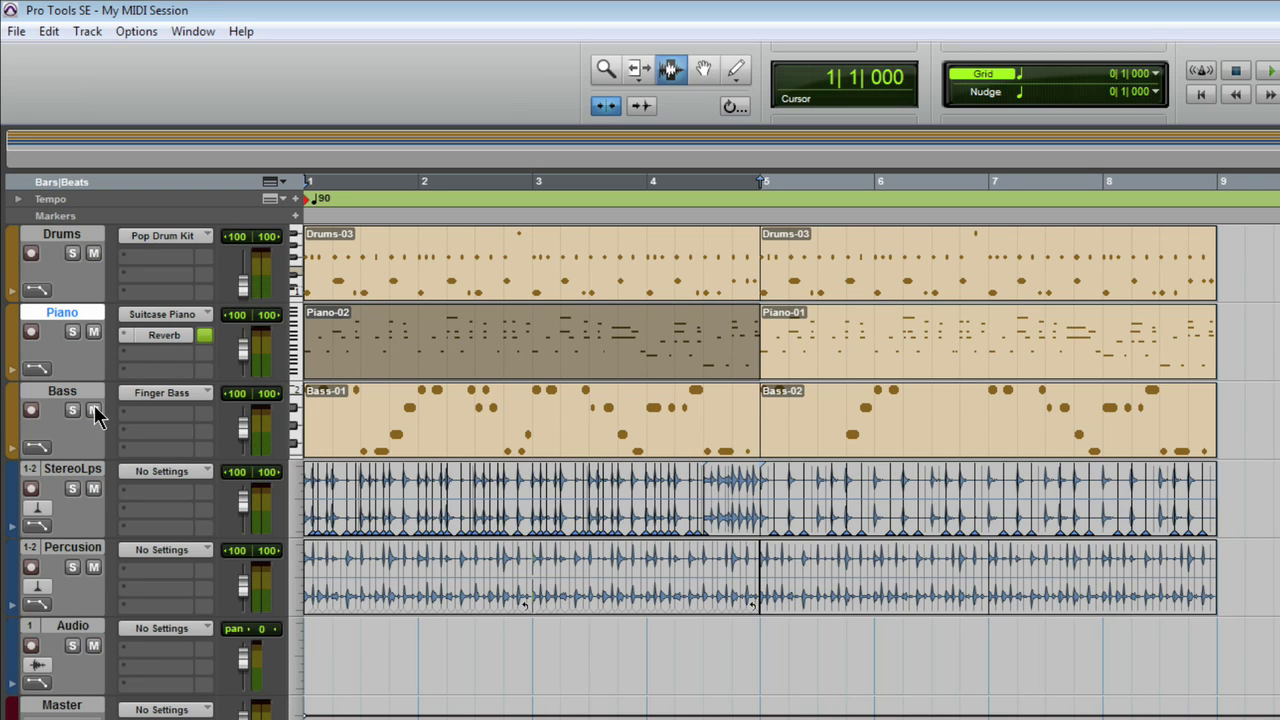
{"action": "left_click", "coordinate": [529, 647]}
{"action": "key", "text": "space"}
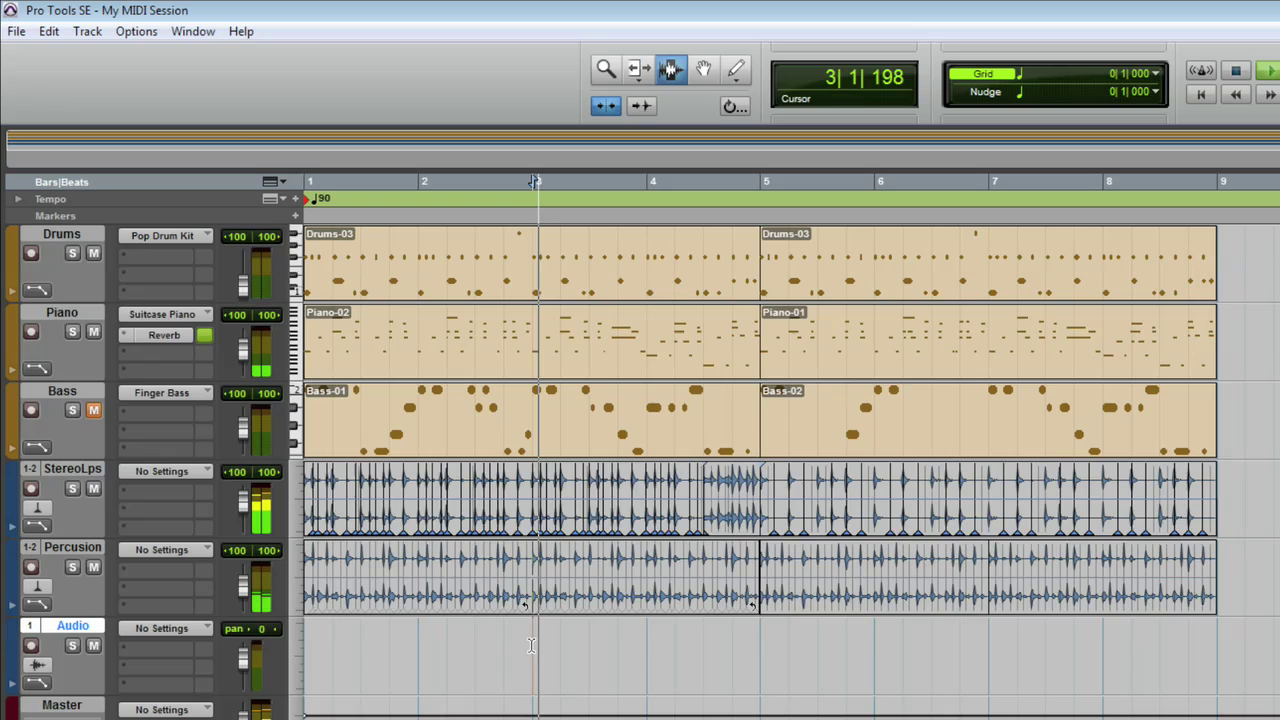
{"action": "left_click", "coordinate": [42, 512]}
{"action": "left_click", "coordinate": [48, 593], "text": "shift"}
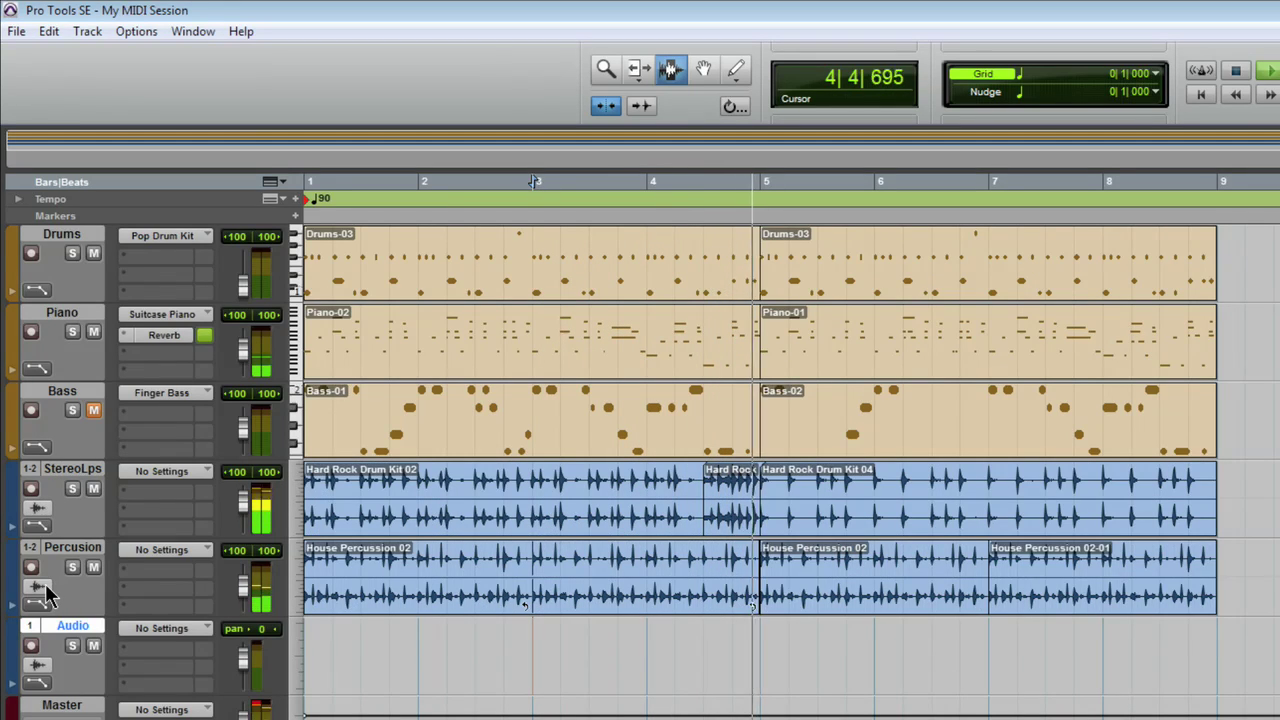